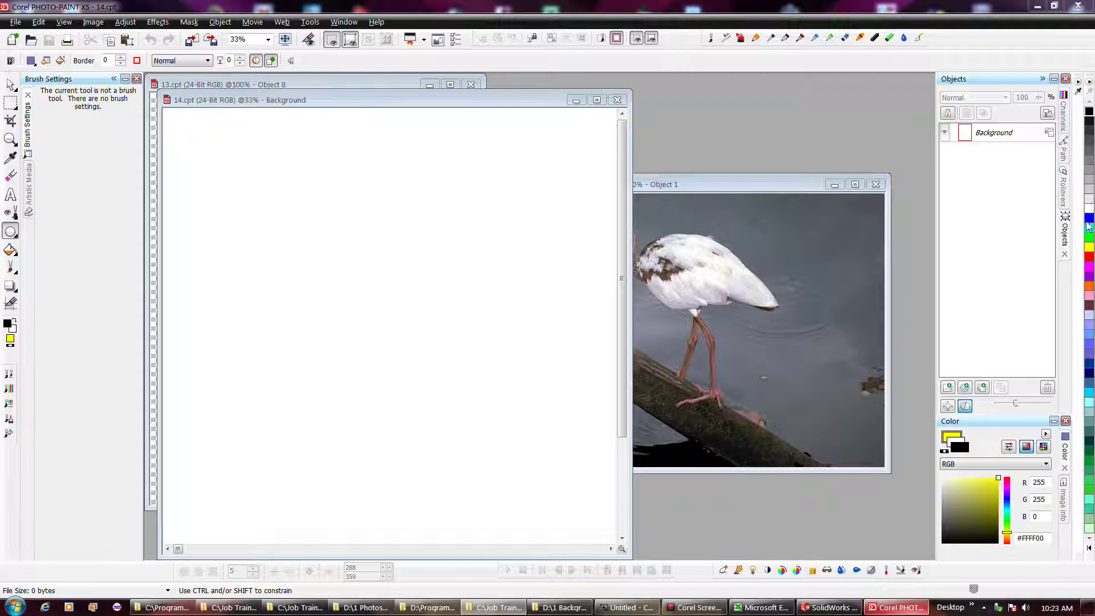
- Set the fill color to yellow and the foreground color to blue
{"action": "right_click", "coordinate": [1089, 250]}
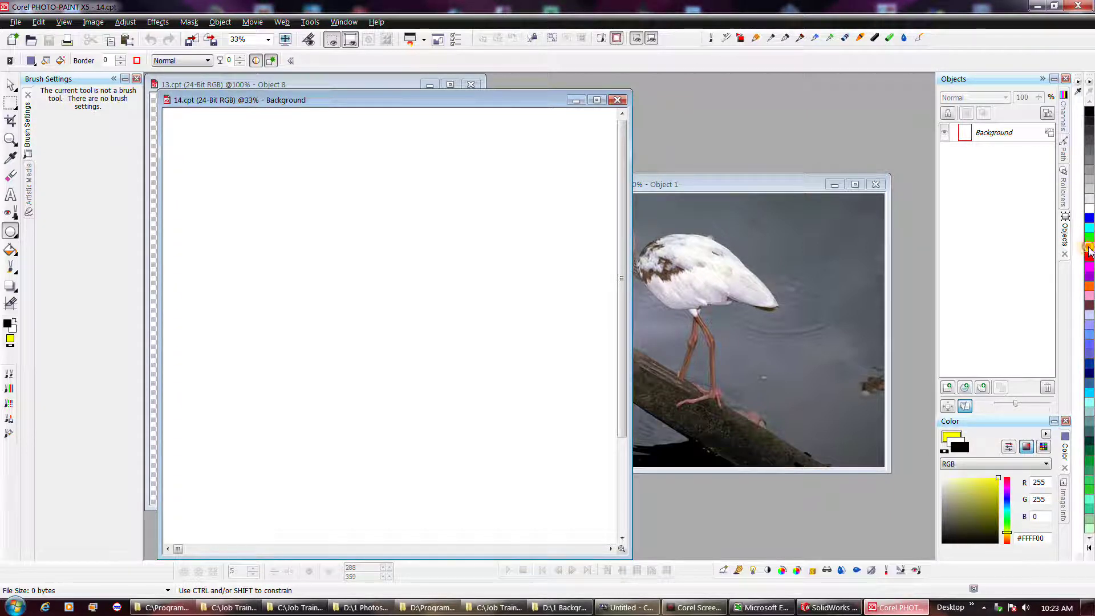
{"action": "left_click", "coordinate": [1089, 249]}
{"action": "left_click", "coordinate": [1089, 237]}
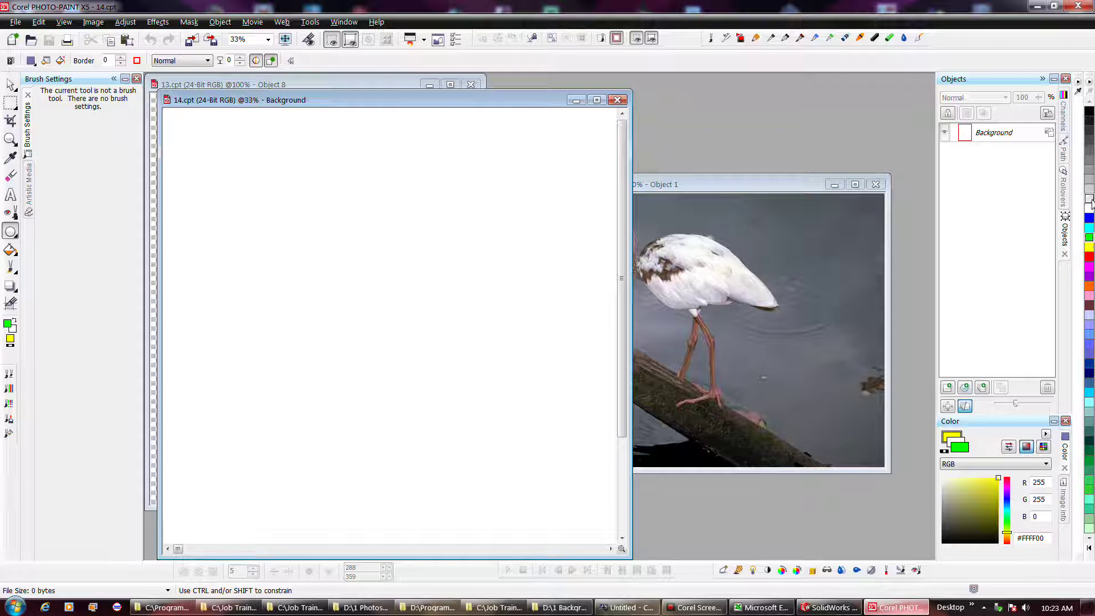
{"action": "left_click", "coordinate": [1090, 218]}
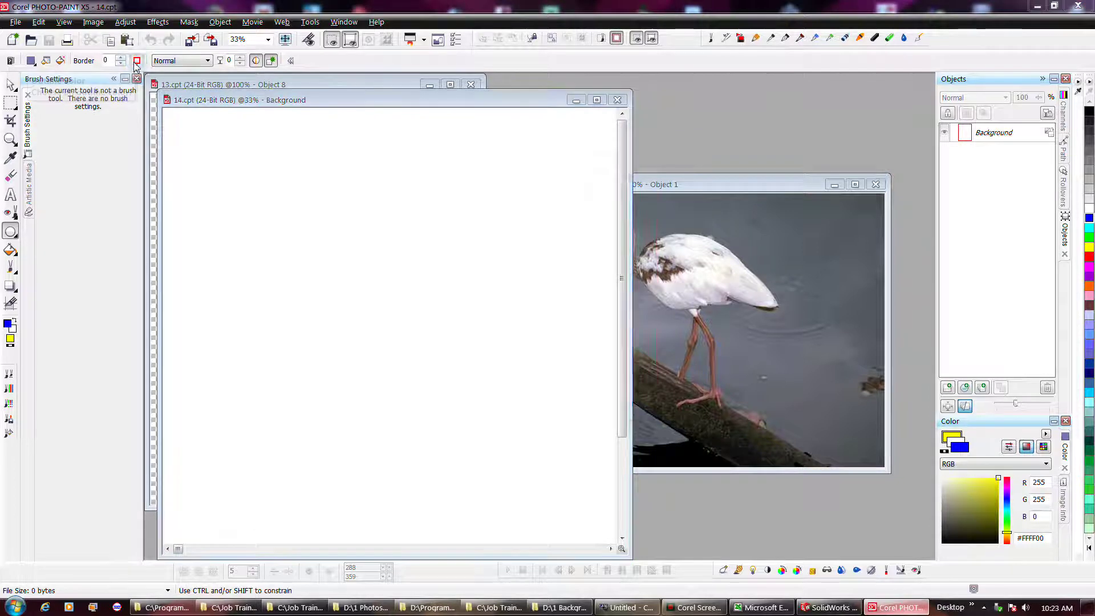
- Examine the palette, model and mixer options for the foreground color, leaving the color as it is
{"action": "left_click", "coordinate": [136, 62]}
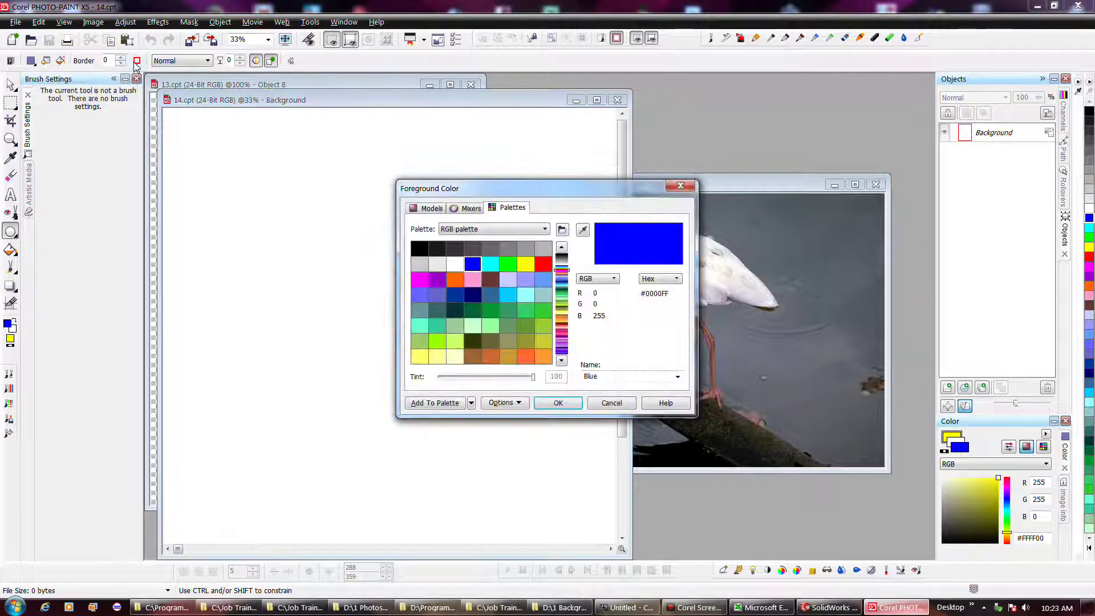
{"action": "left_click", "coordinate": [609, 405]}
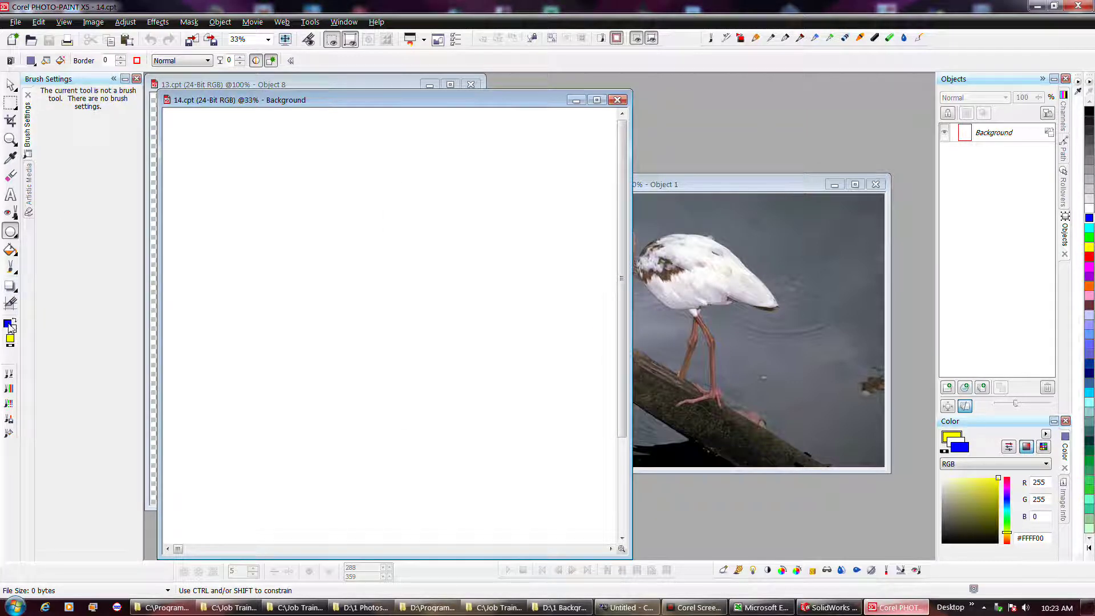
{"action": "double_click", "coordinate": [9, 325]}
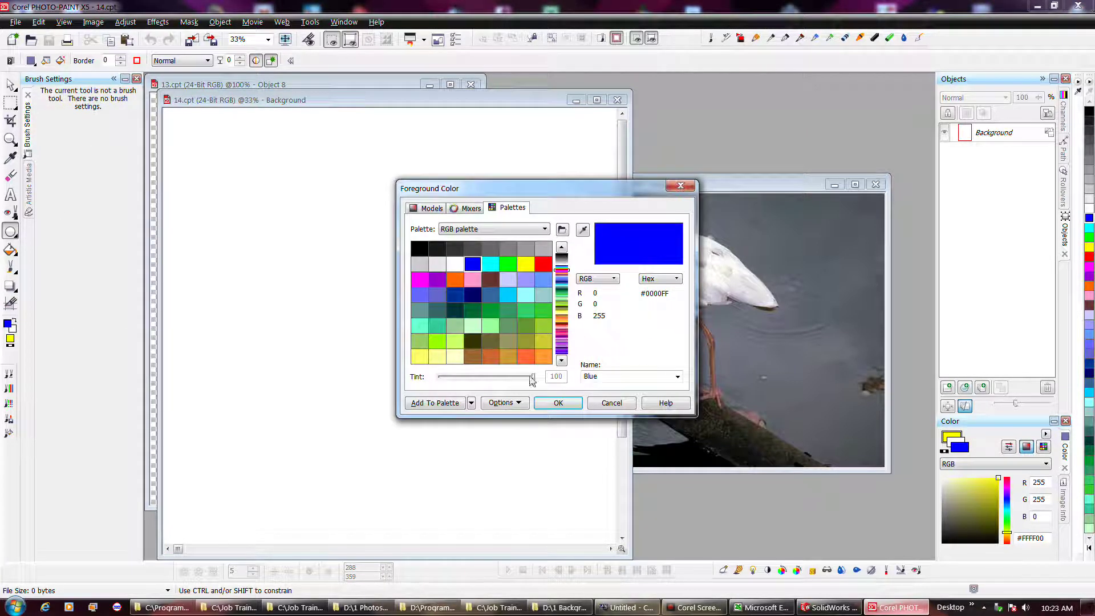
{"action": "left_click", "coordinate": [434, 209]}
{"action": "left_click", "coordinate": [467, 209]}
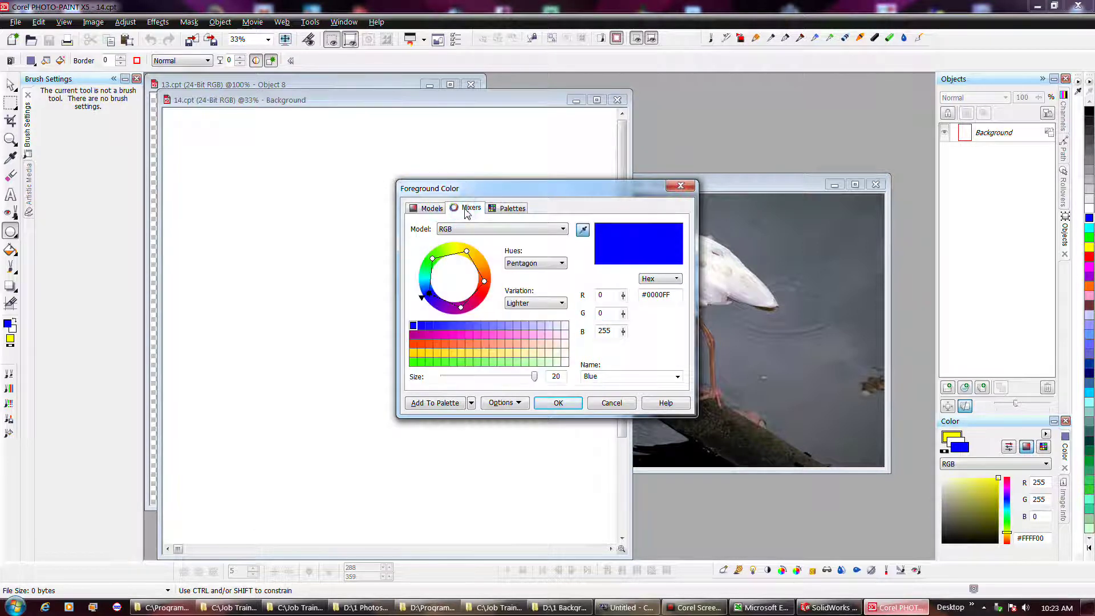
{"action": "left_click", "coordinate": [482, 266]}
{"action": "left_click", "coordinate": [604, 401]}
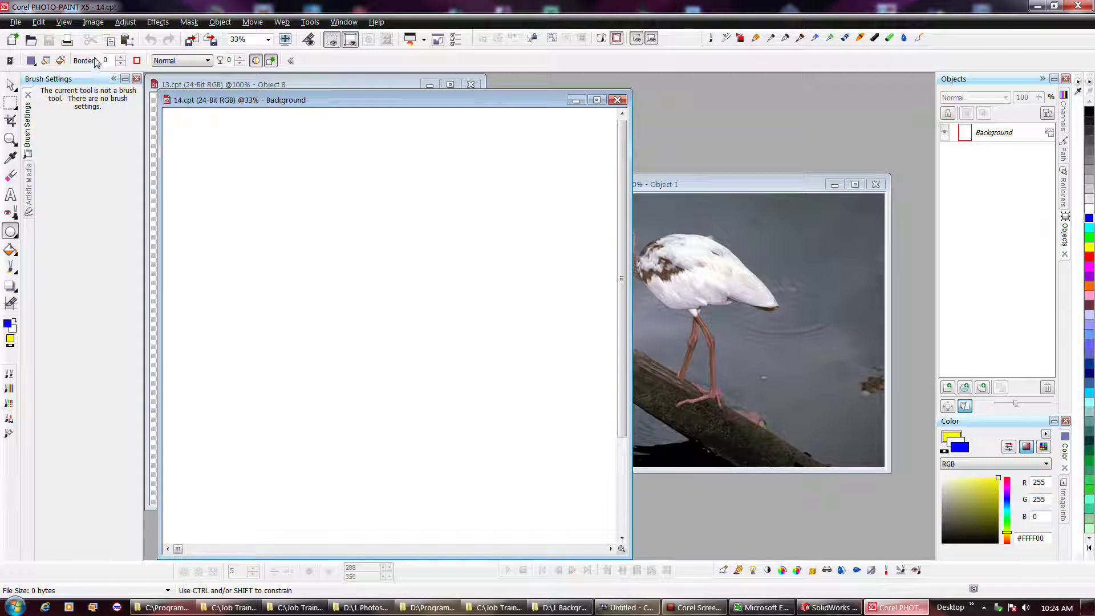
- Draw a borderless yellow ellipse about 468 by 404 pixels near the canvas's upper-left corner and hide the object marquee
{"action": "left_click_drag", "start_coordinate": [209, 164], "coordinate": [296, 240]}
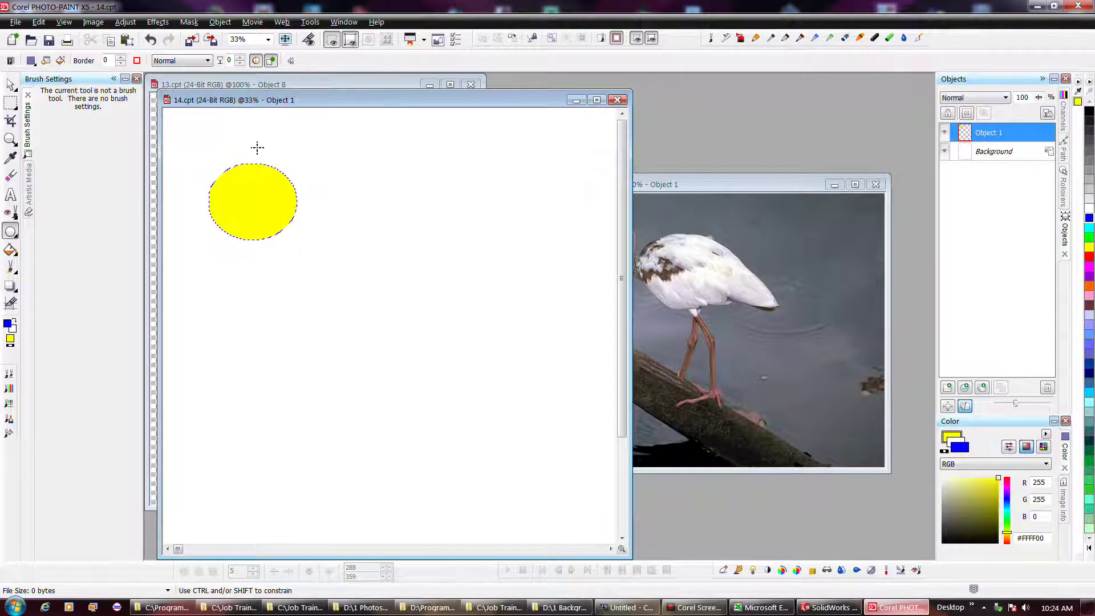
{"action": "left_click", "coordinate": [348, 41]}
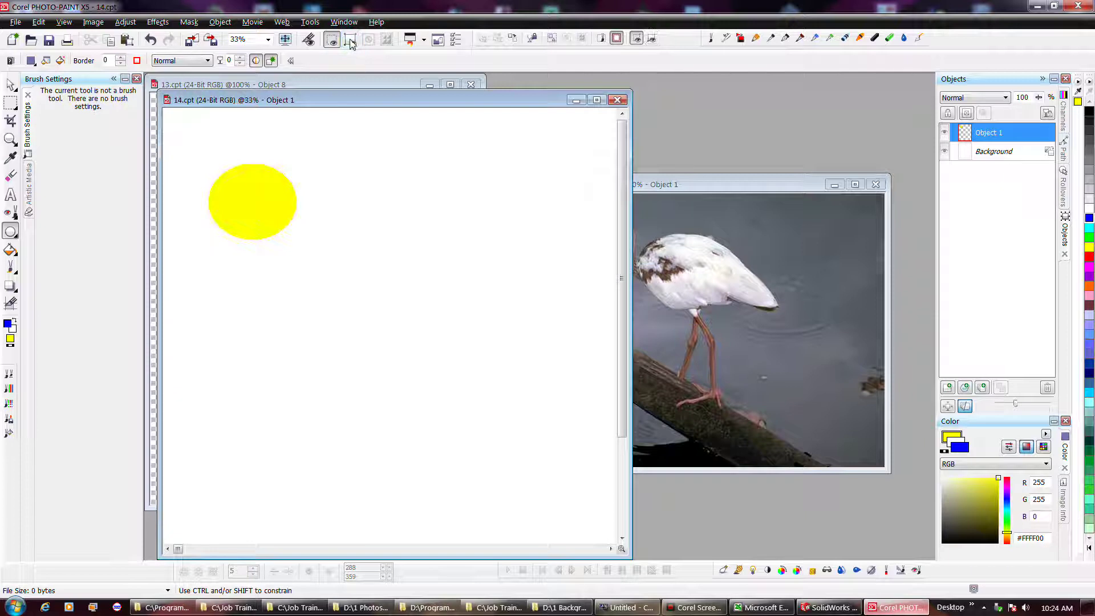
- Draw a second yellow ellipse with a blue border of width 3 to the lower right of the first
{"action": "left_click", "coordinate": [121, 58]}
{"action": "left_click", "coordinate": [121, 58]}
{"action": "left_click", "coordinate": [120, 57]}
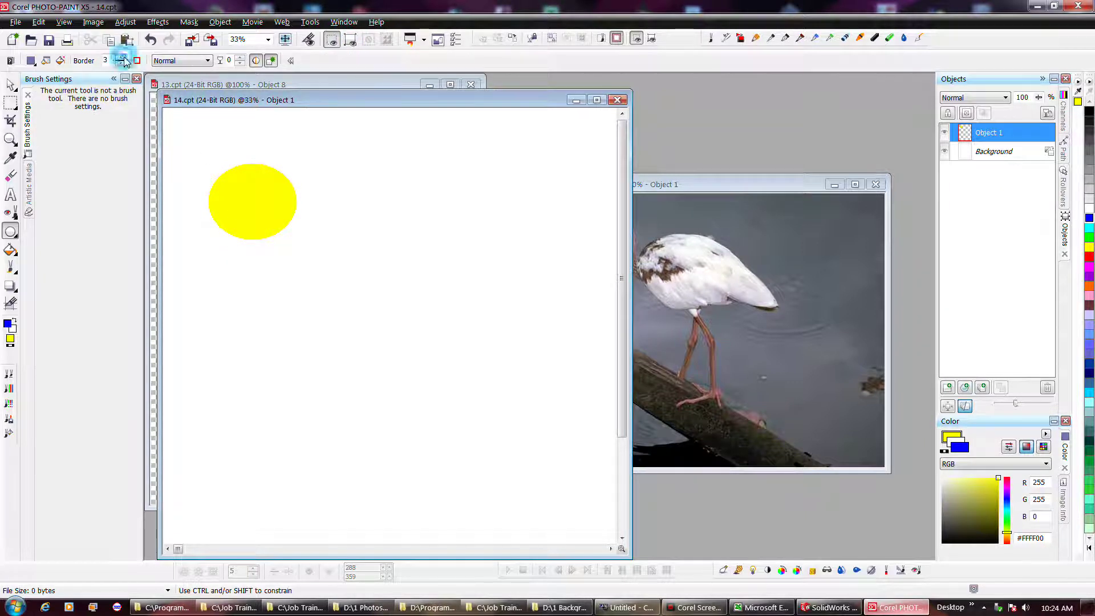
{"action": "left_click_drag", "start_coordinate": [344, 222], "coordinate": [452, 304]}
- Undo the thin-bordered ellipse and redraw it in the same area with a blue border of width 8
{"action": "left_click", "coordinate": [122, 58]}
{"action": "left_click", "coordinate": [121, 58]}
{"action": "left_click", "coordinate": [122, 58]}
{"action": "left_click", "coordinate": [121, 57]}
{"action": "left_click", "coordinate": [122, 58]}
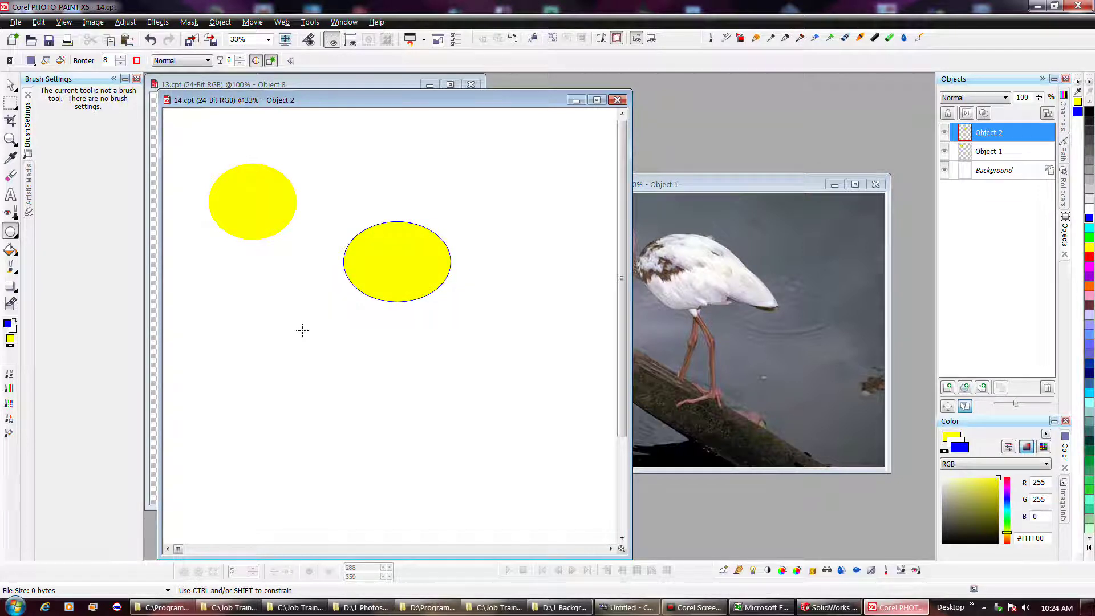
{"action": "left_click", "coordinate": [151, 40]}
{"action": "mouse_move", "coordinate": [340, 210]}
{"action": "left_mouse_down"}
{"action": "mouse_move", "coordinate": [438, 291]}
{"action": "mouse_move", "coordinate": [383, 260]}
{"action": "mouse_move", "coordinate": [399, 268]}
{"action": "mouse_move", "coordinate": [385, 270]}
{"action": "mouse_move", "coordinate": [437, 286]}
{"action": "mouse_move", "coordinate": [420, 293]}
{"action": "mouse_move", "coordinate": [438, 299]}
{"action": "left_mouse_up"}
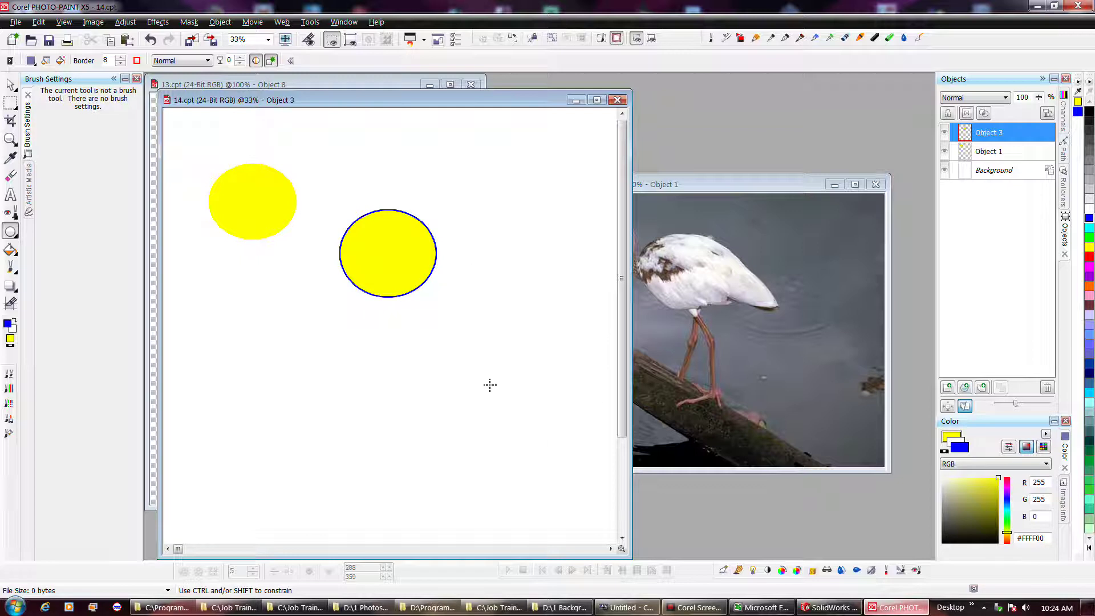
- Show the object marquee again on the selected borderless ellipse, and select the blue-bordered ellipse
{"action": "left_click", "coordinate": [989, 153]}
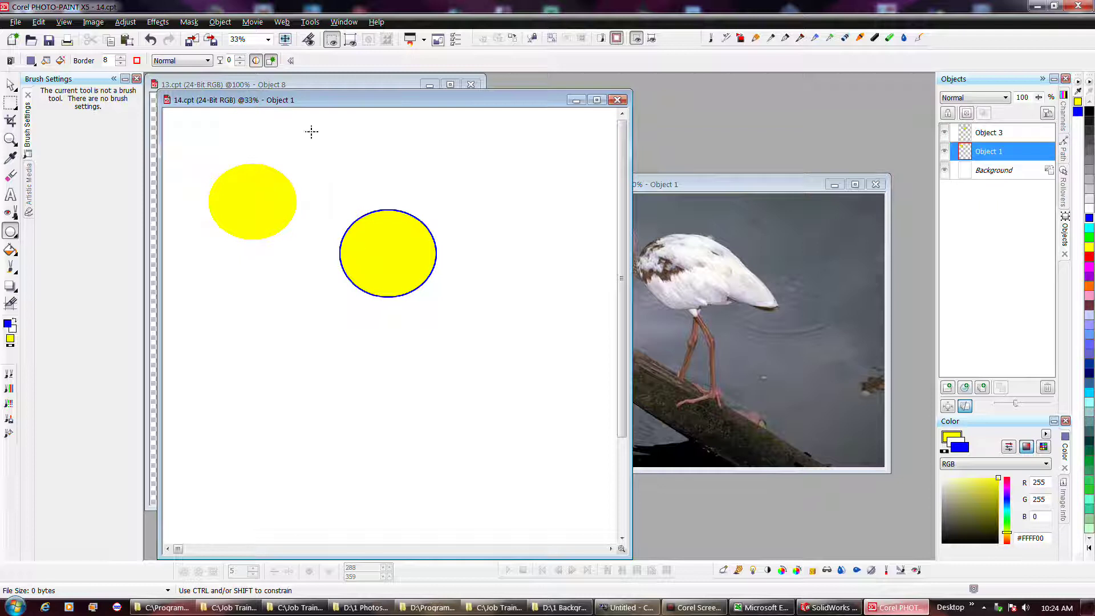
{"action": "left_click", "coordinate": [350, 38]}
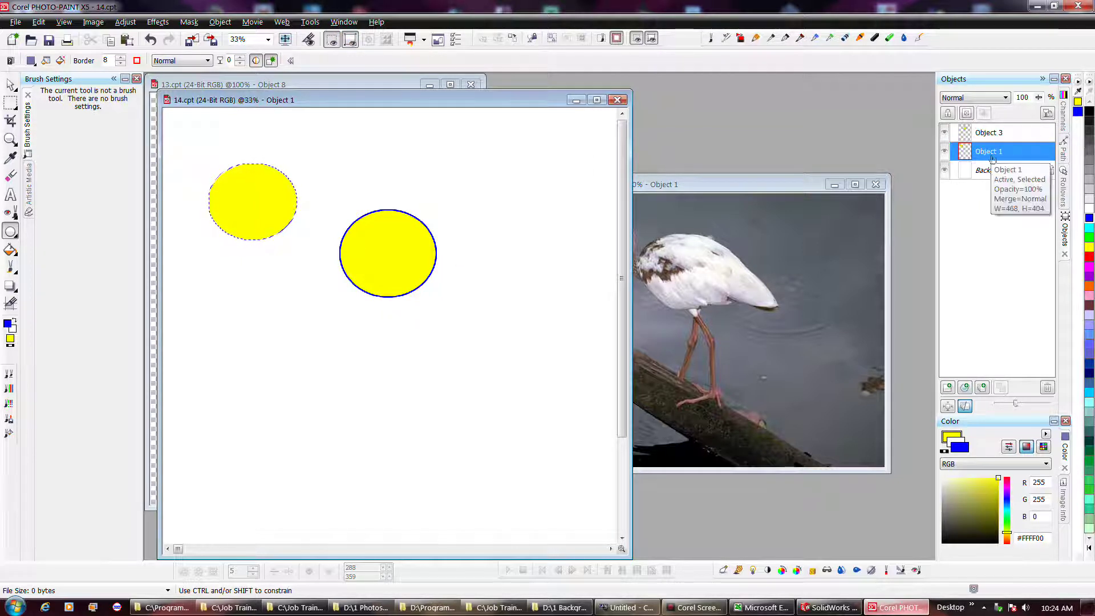
{"action": "left_click", "coordinate": [994, 137]}
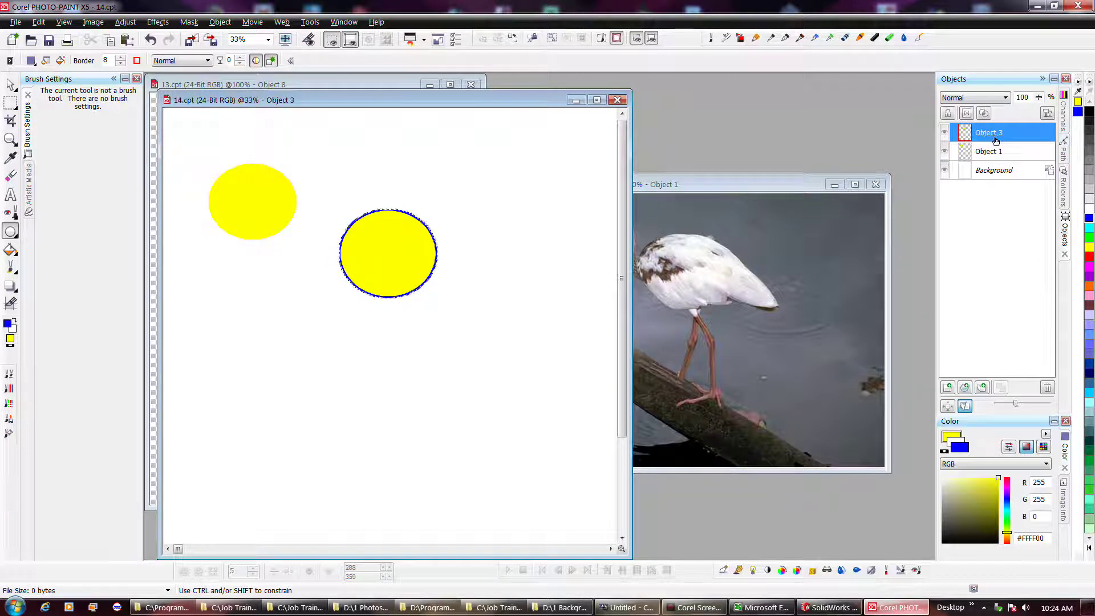
- View the object properties of the borderless ellipse and close them without changes
{"action": "right_click", "coordinate": [996, 151]}
{"action": "left_click", "coordinate": [1004, 158]}
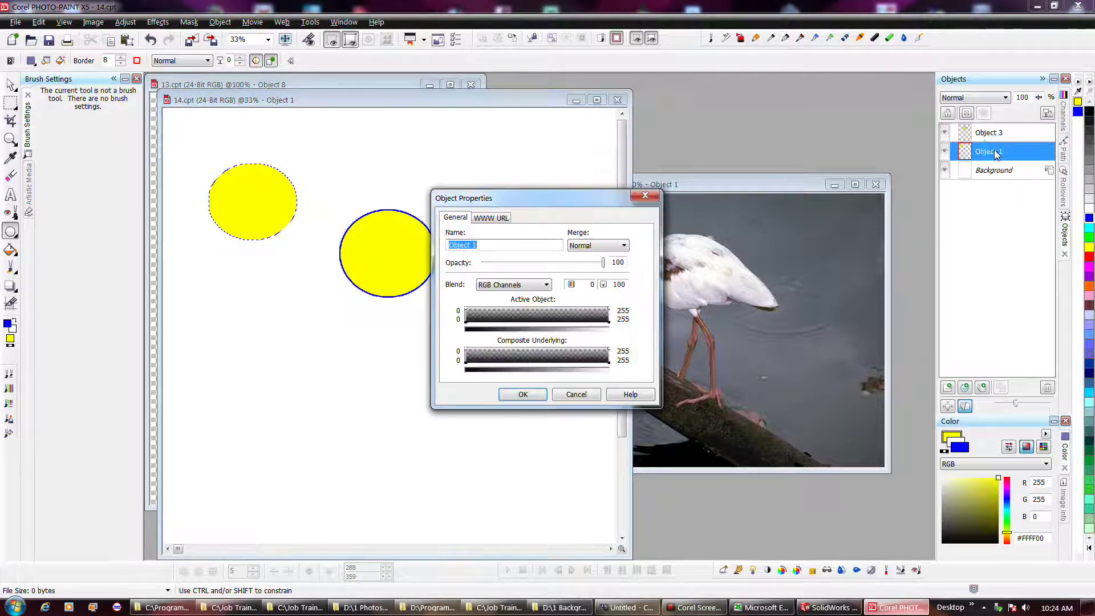
{"action": "left_click", "coordinate": [576, 394]}
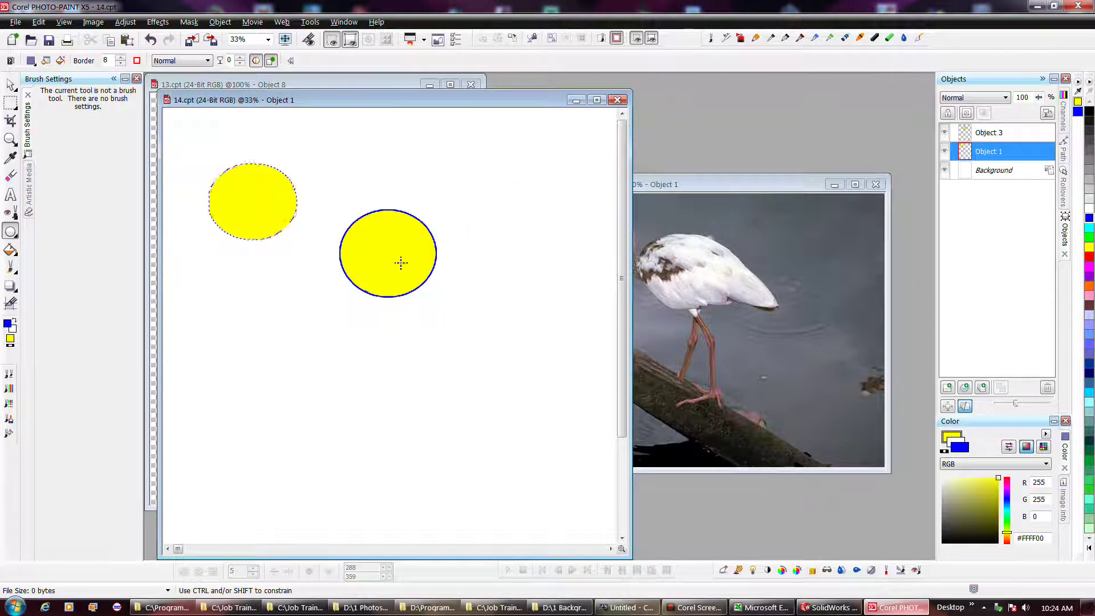
- Move the borderless ellipse slightly down, then enlarge it and rotate it clockwise
{"action": "left_click", "coordinate": [10, 84]}
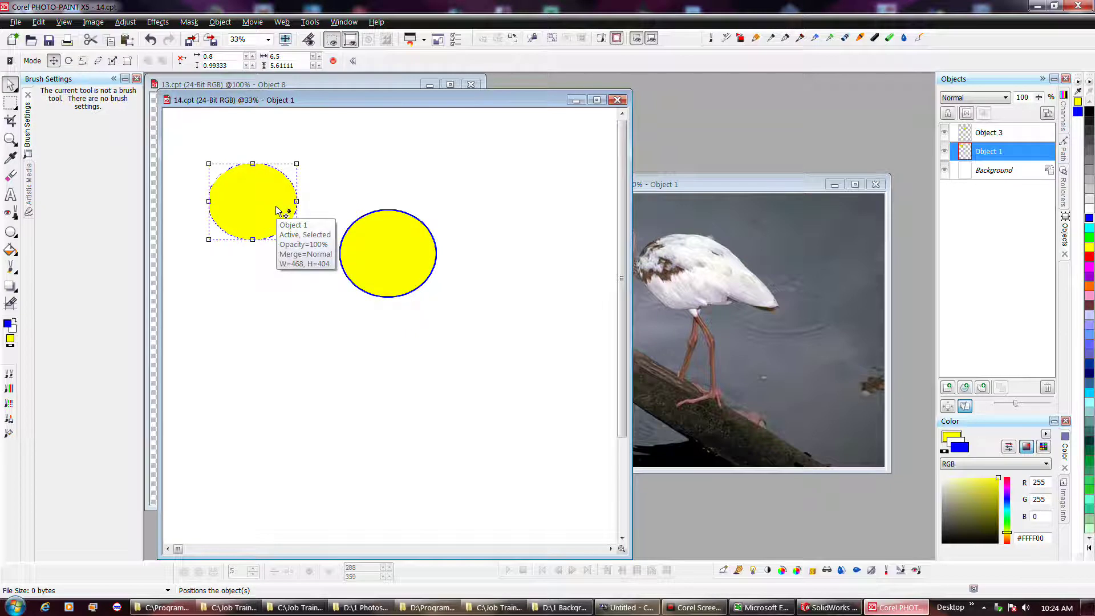
{"action": "mouse_move", "coordinate": [277, 211]}
{"action": "left_mouse_down"}
{"action": "mouse_move", "coordinate": [276, 262]}
{"action": "mouse_move", "coordinate": [279, 225]}
{"action": "left_mouse_up"}
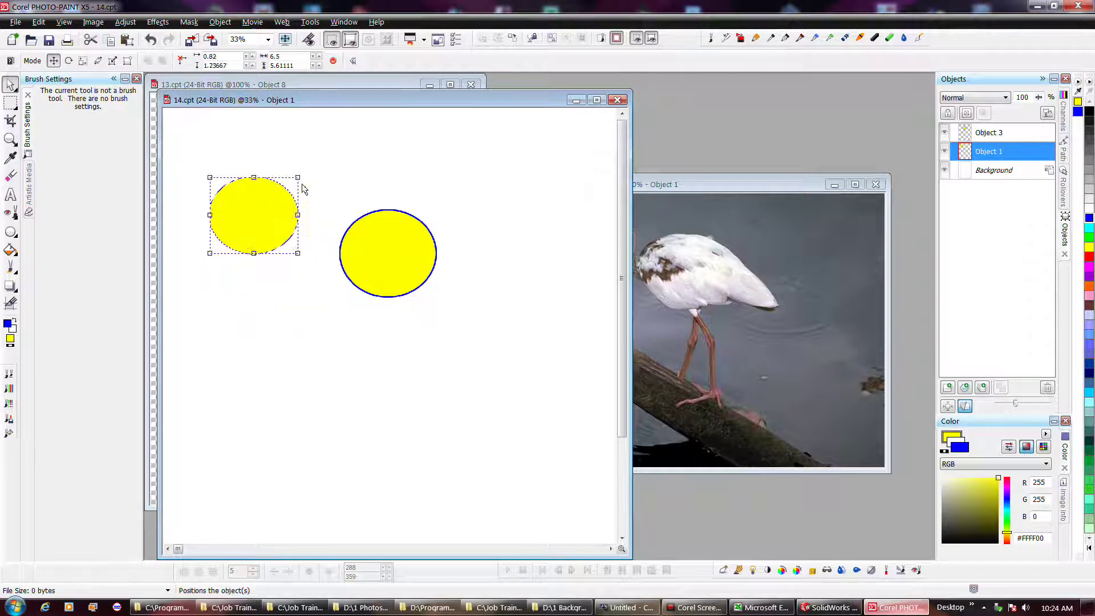
{"action": "left_click_drag", "start_coordinate": [299, 178], "coordinate": [331, 184]}
{"action": "left_click", "coordinate": [294, 205]}
{"action": "left_click", "coordinate": [294, 211]}
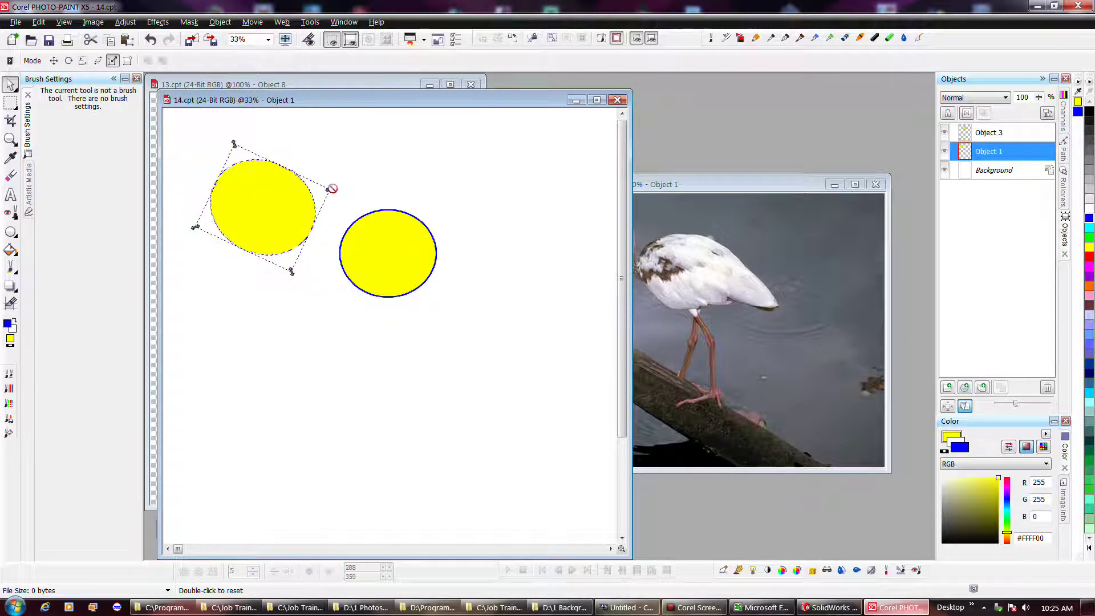
- Distort the borderless ellipse by stretching its upper-right corner outward, then adjust its perspective at the right-hand corners
{"action": "left_click_drag", "start_coordinate": [340, 188], "coordinate": [362, 175]}
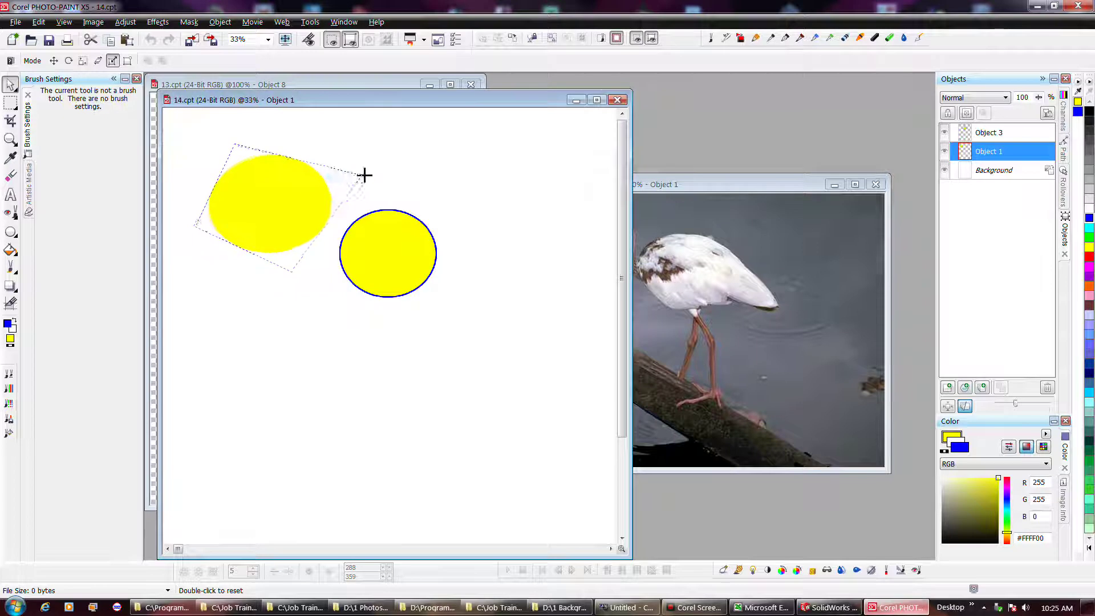
{"action": "left_click", "coordinate": [274, 219]}
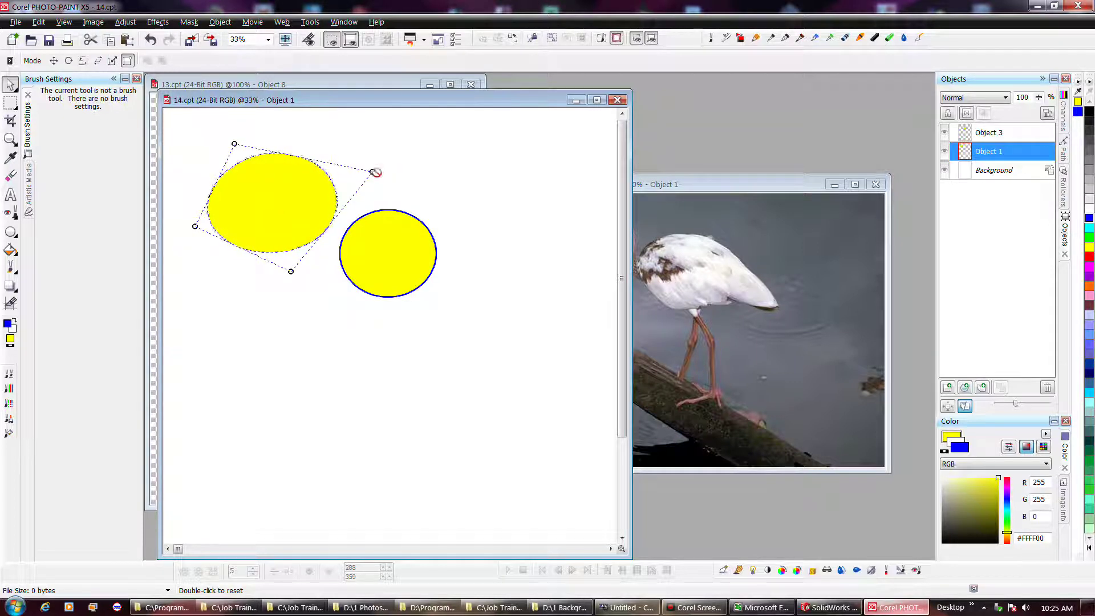
{"action": "mouse_move", "coordinate": [373, 171]}
{"action": "left_mouse_down"}
{"action": "mouse_move", "coordinate": [354, 195]}
{"action": "mouse_move", "coordinate": [364, 169]}
{"action": "left_mouse_up"}
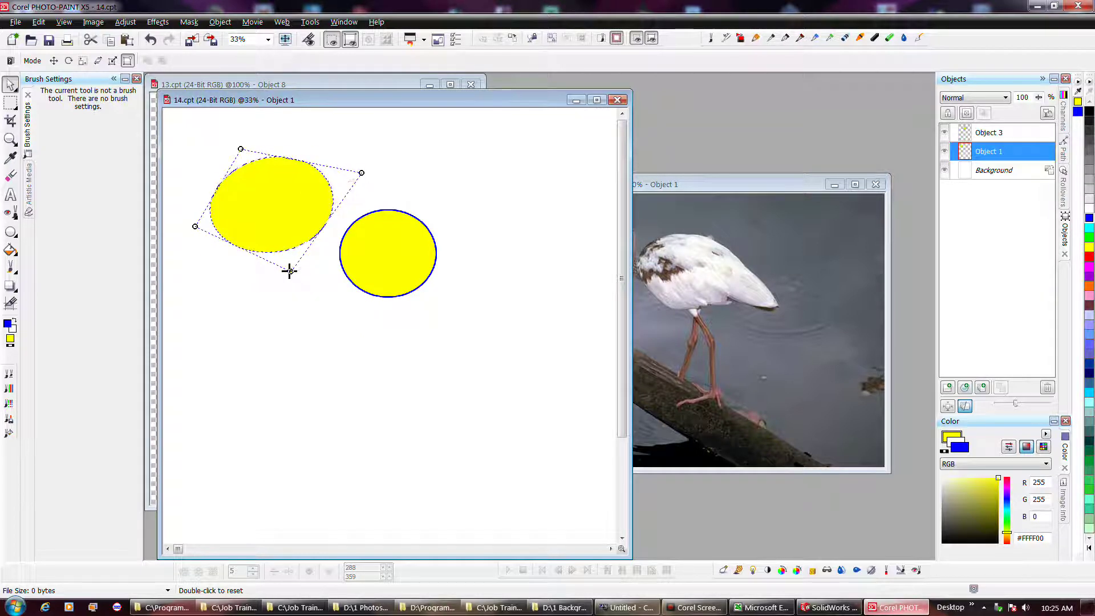
{"action": "mouse_move", "coordinate": [291, 271]}
{"action": "left_mouse_down"}
{"action": "mouse_move", "coordinate": [268, 257]}
{"action": "mouse_move", "coordinate": [283, 263]}
{"action": "left_mouse_up"}
{"action": "left_click", "coordinate": [277, 205]}
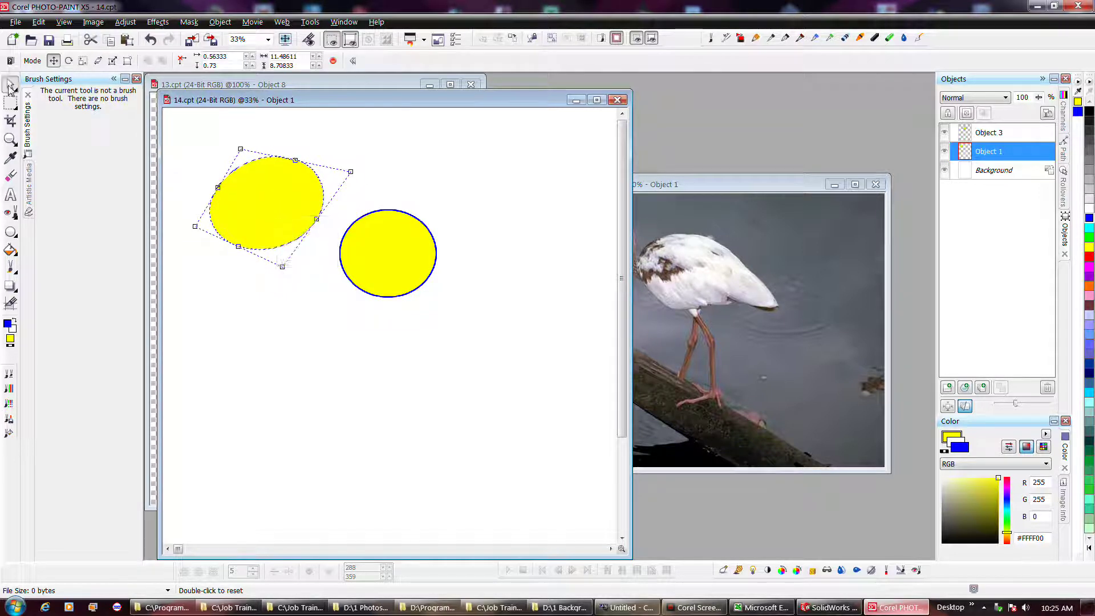
{"action": "left_click", "coordinate": [244, 311]}
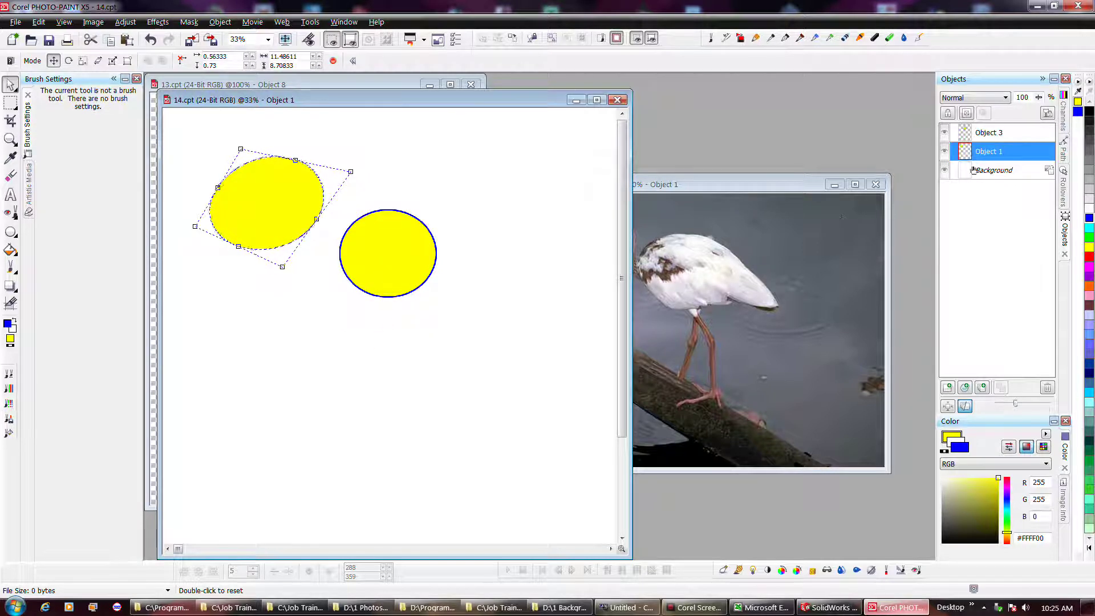
- Finish transforming the borderless ellipse by selecting the blue-bordered one, deselect it on the background, and select it again
{"action": "left_click", "coordinate": [995, 135]}
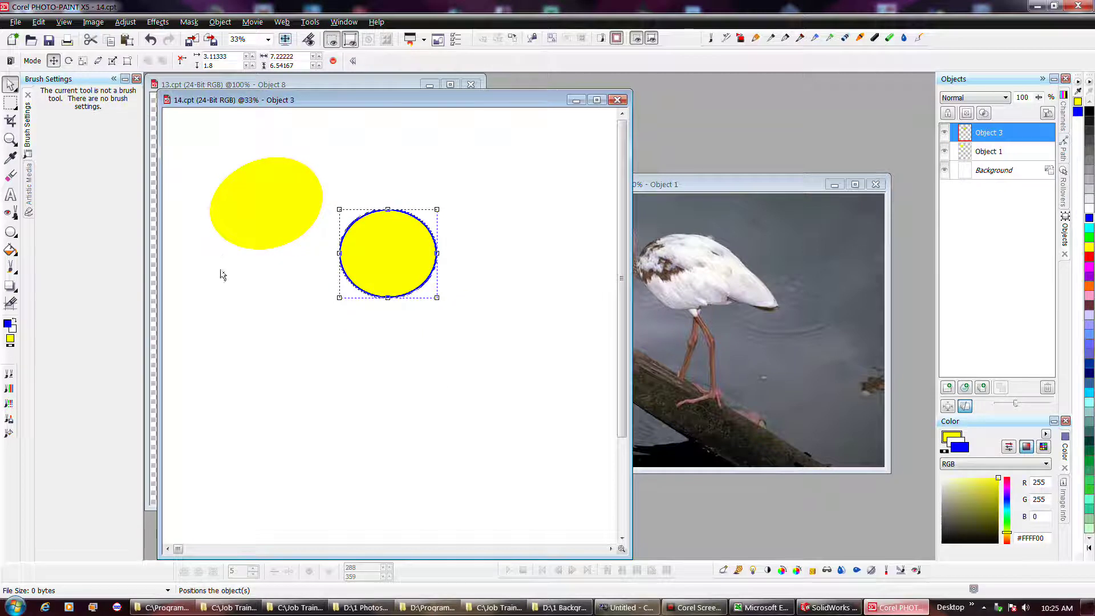
{"action": "left_click", "coordinate": [420, 407]}
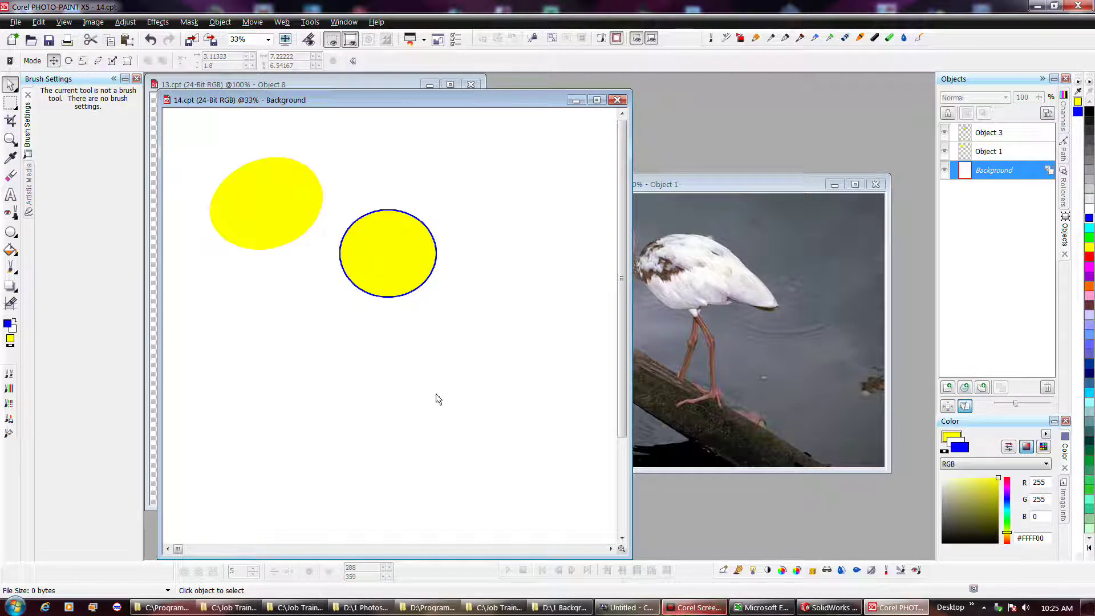
{"action": "left_click", "coordinate": [384, 282]}
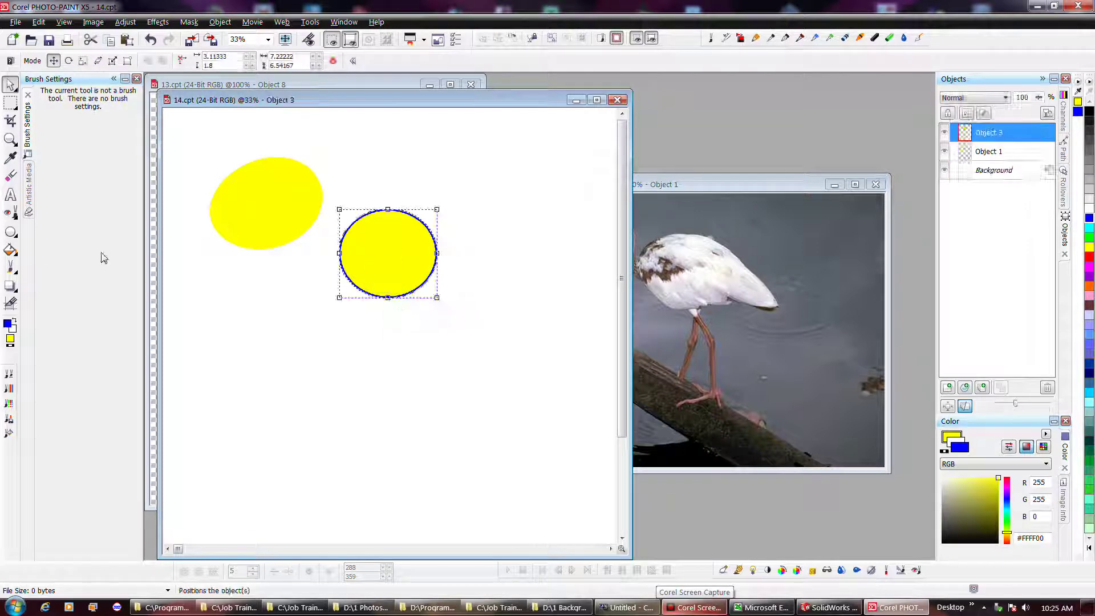
- Draw a small yellow rectangle without a border in the middle of the blue-bordered ellipse
{"action": "left_click", "coordinate": [10, 234]}
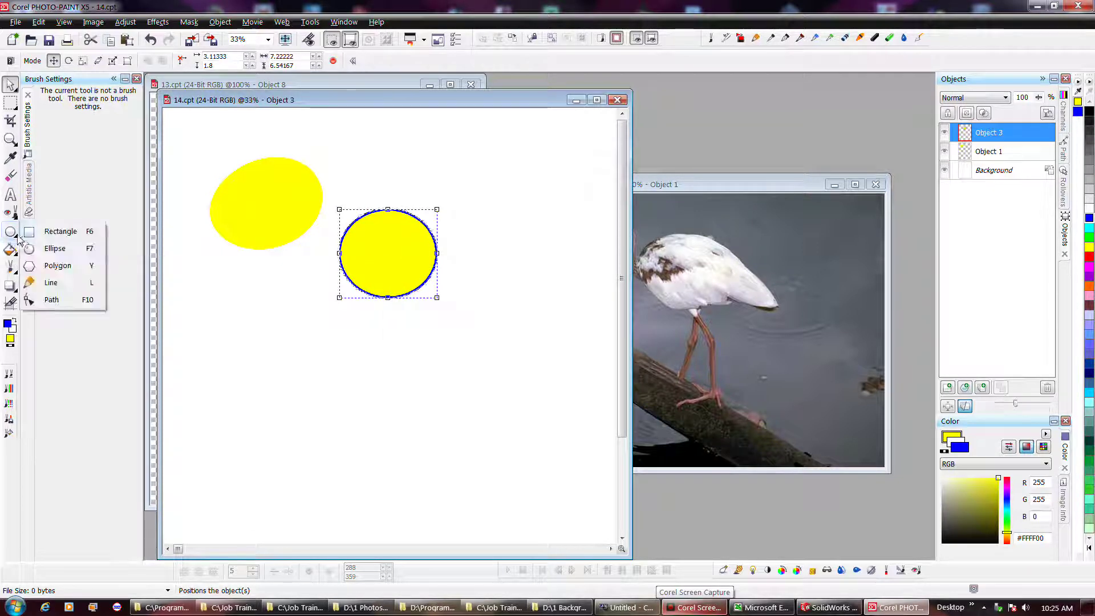
{"action": "left_click", "coordinate": [49, 234]}
{"action": "left_click_drag", "start_coordinate": [374, 240], "coordinate": [408, 270]}
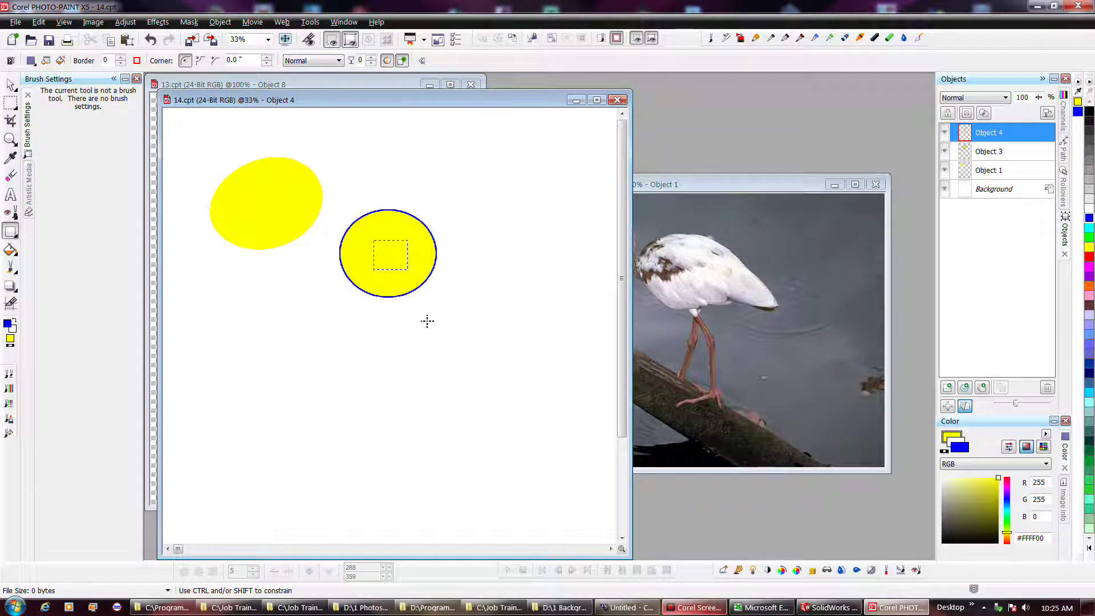
- Undo the borderless rectangle and redraw it inside the bordered ellipse with a blue border of width 4
{"action": "left_click", "coordinate": [120, 58]}
{"action": "left_click", "coordinate": [120, 58]}
{"action": "left_click", "coordinate": [121, 58]}
{"action": "left_click", "coordinate": [120, 58]}
{"action": "left_click", "coordinate": [149, 40]}
{"action": "left_click_drag", "start_coordinate": [376, 243], "coordinate": [405, 276]}
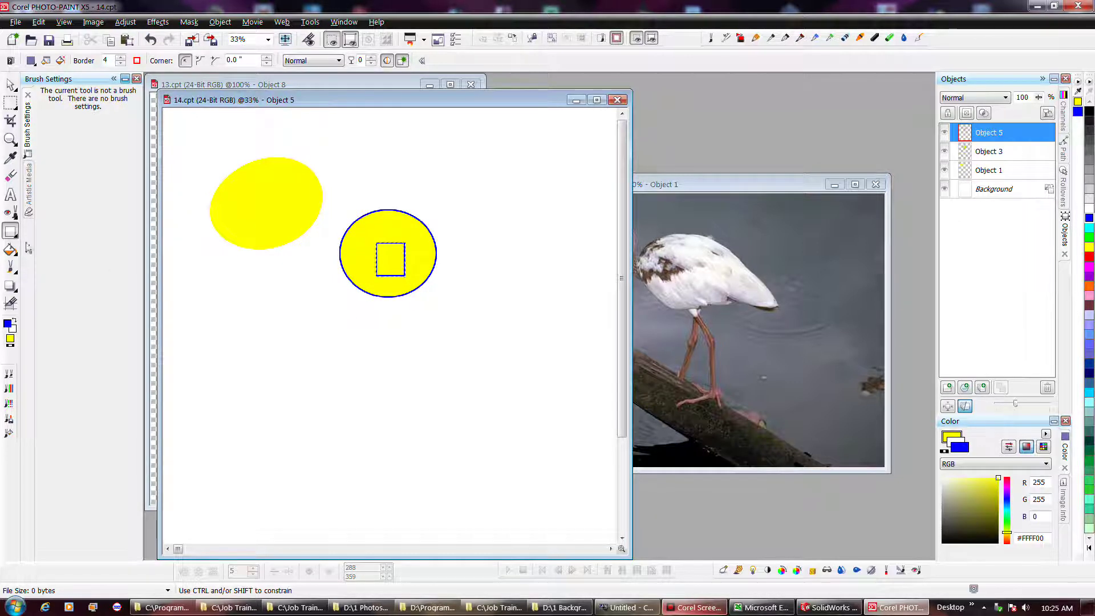
{"action": "left_click", "coordinate": [11, 231]}
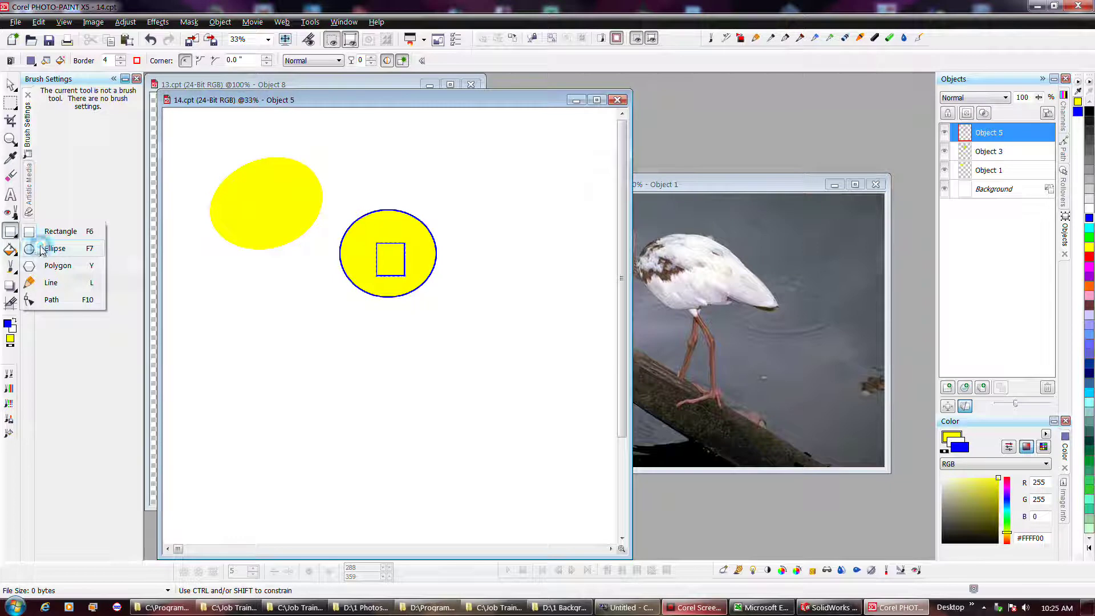
{"action": "left_click", "coordinate": [41, 249]}
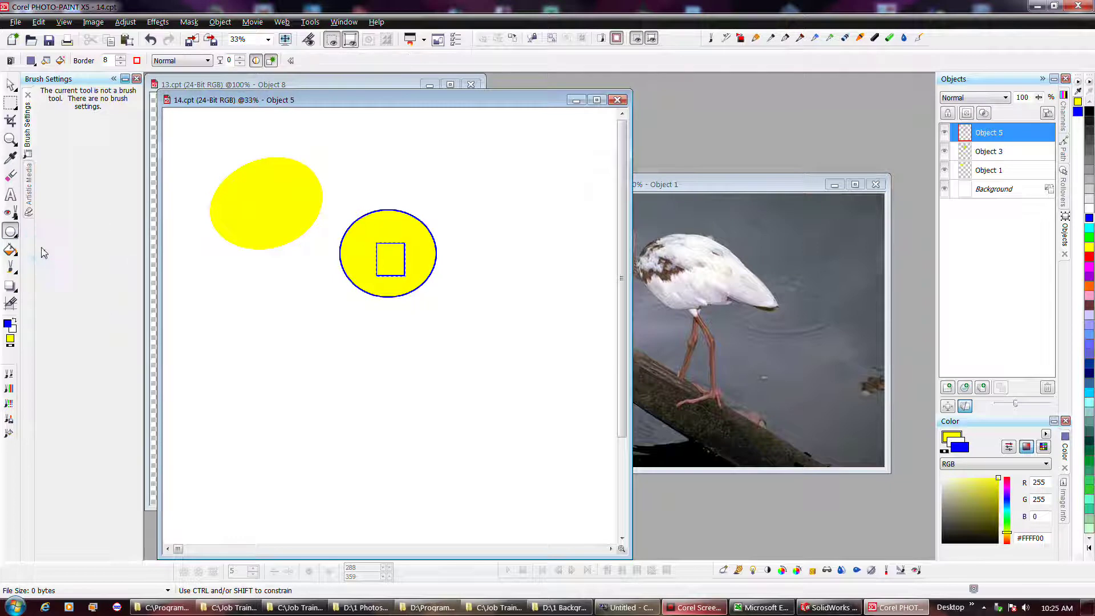
{"action": "left_click", "coordinate": [11, 231]}
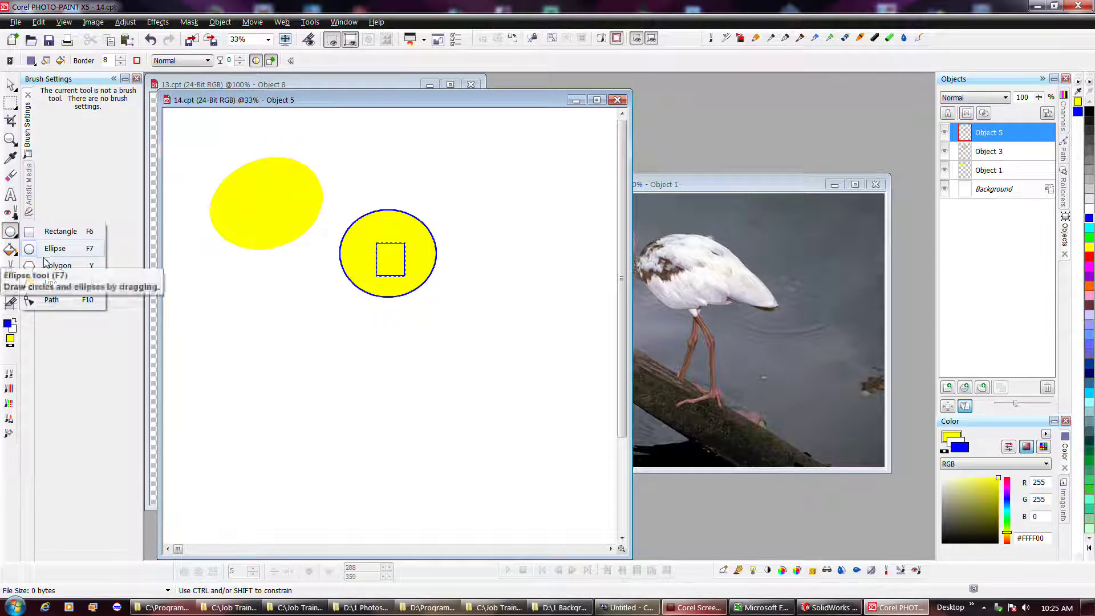
{"action": "left_click", "coordinate": [51, 232]}
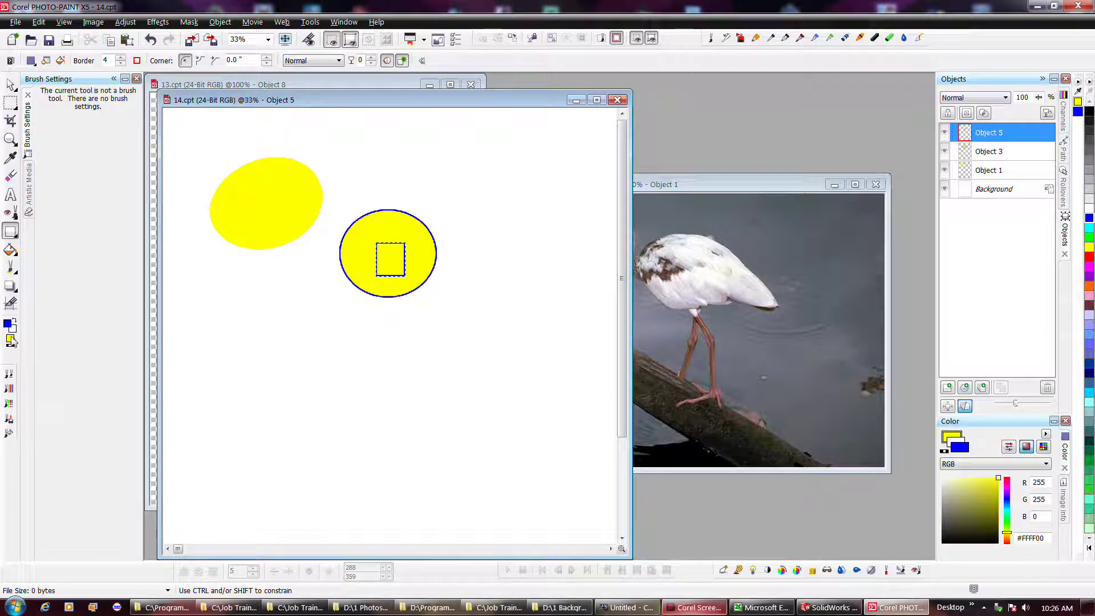
- Set the fill to a conical fountain fill with a custom color blend starting from blue
{"action": "double_click", "coordinate": [11, 340]}
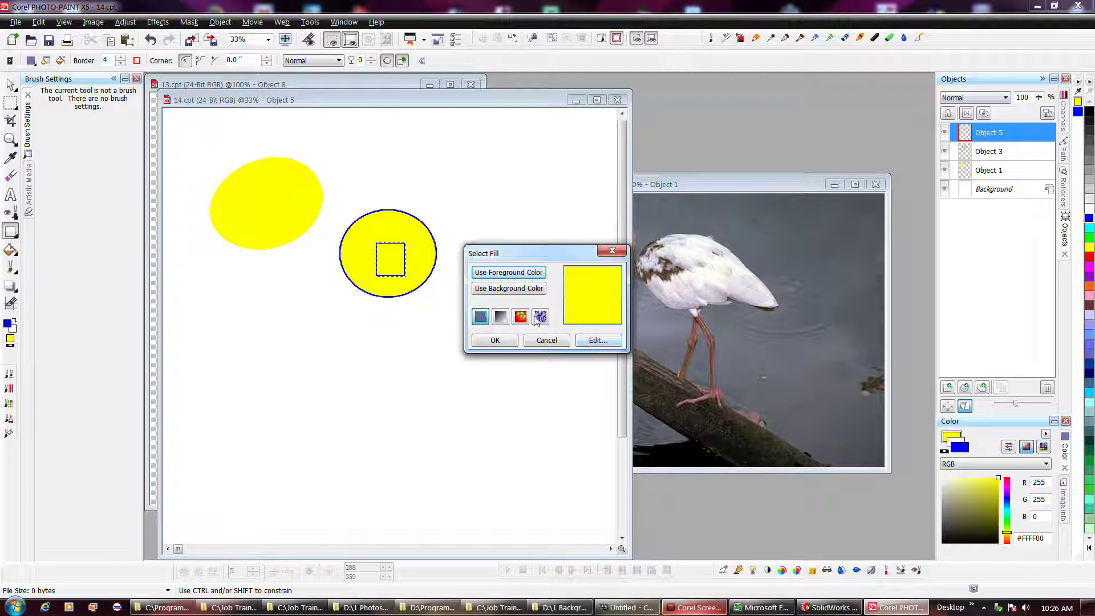
{"action": "left_click", "coordinate": [499, 319]}
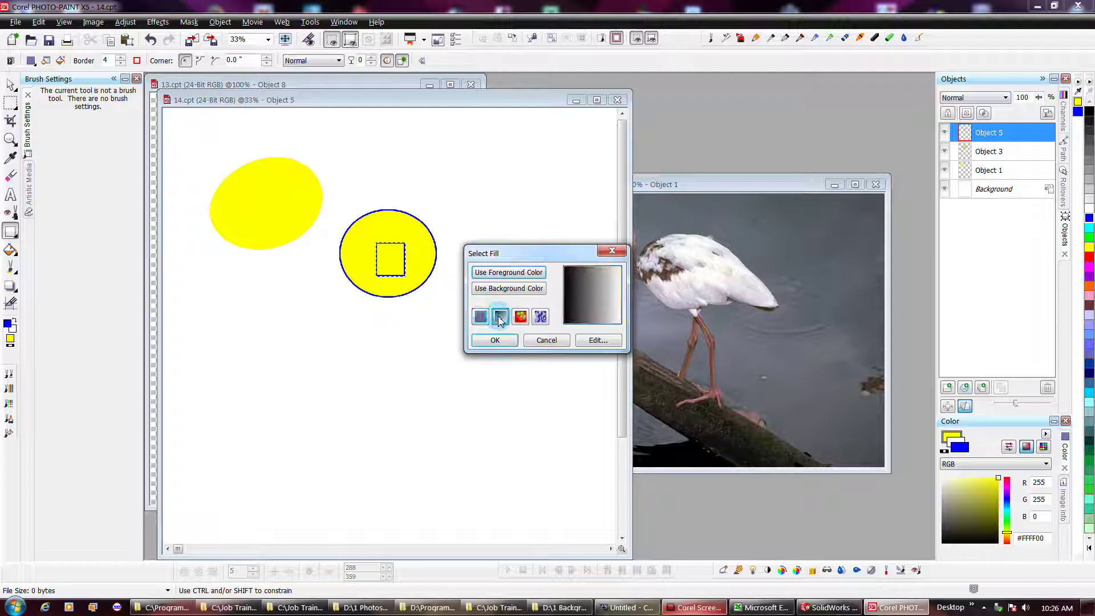
{"action": "left_click", "coordinate": [596, 341]}
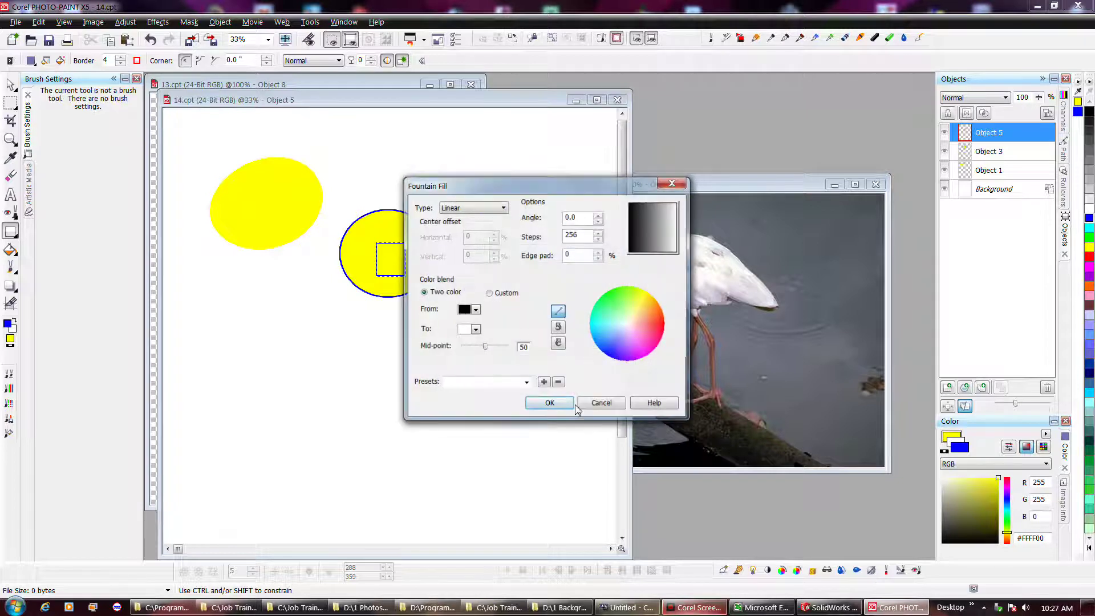
{"action": "left_click", "coordinate": [482, 209]}
{"action": "left_click", "coordinate": [480, 233]}
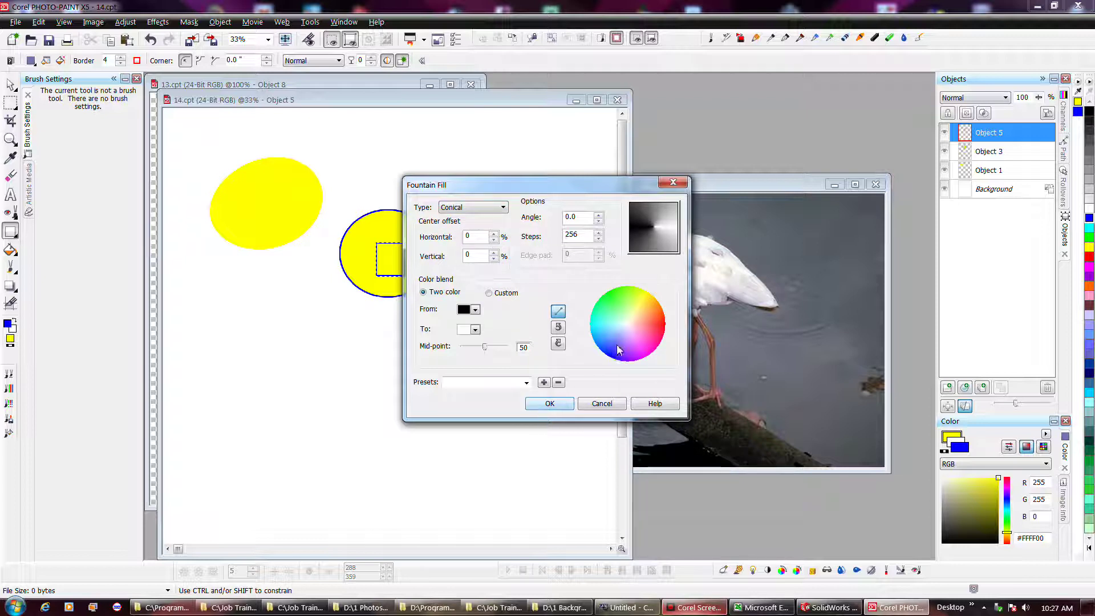
{"action": "left_click", "coordinate": [502, 293]}
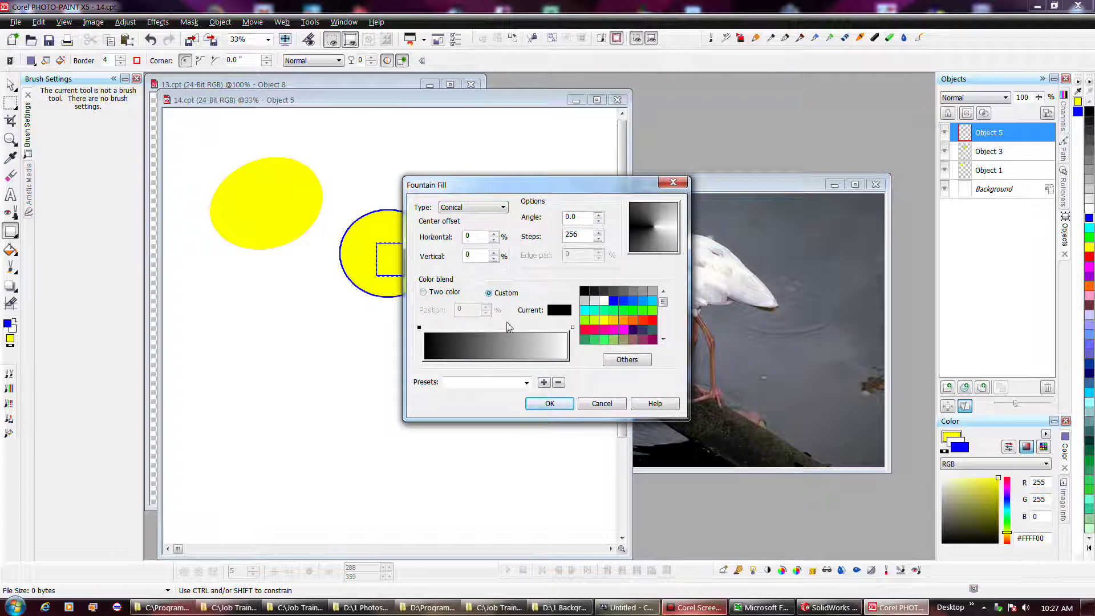
{"action": "left_click", "coordinate": [613, 300]}
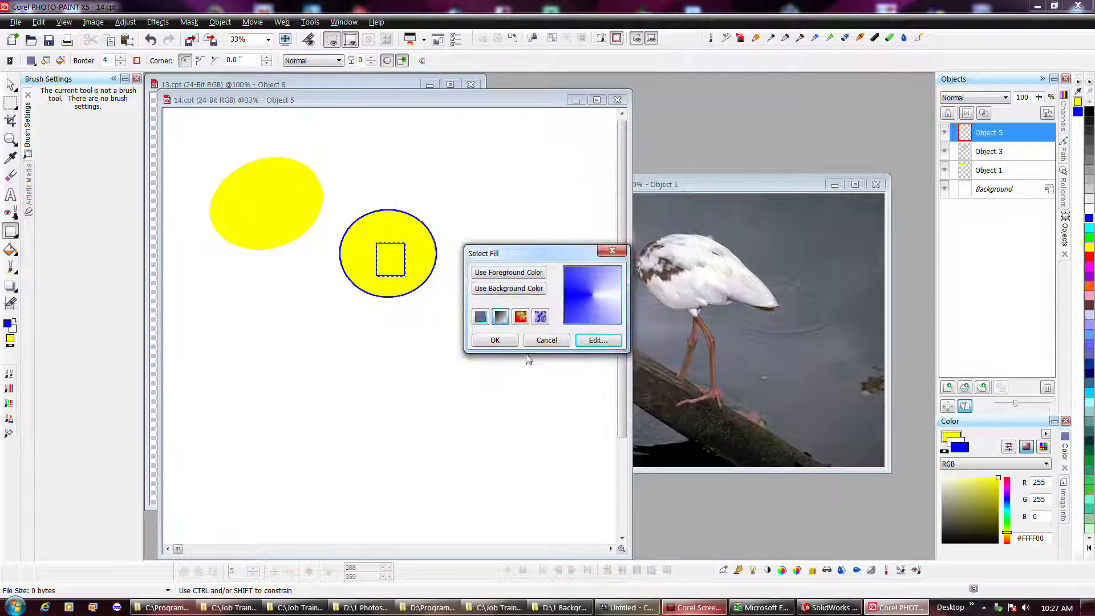
{"action": "left_click", "coordinate": [496, 341]}
- Draw a gradient-filled rectangle below the yellow ellipses and a smaller gradient-filled ellipse beside it
{"action": "left_click_drag", "start_coordinate": [236, 333], "coordinate": [357, 412]}
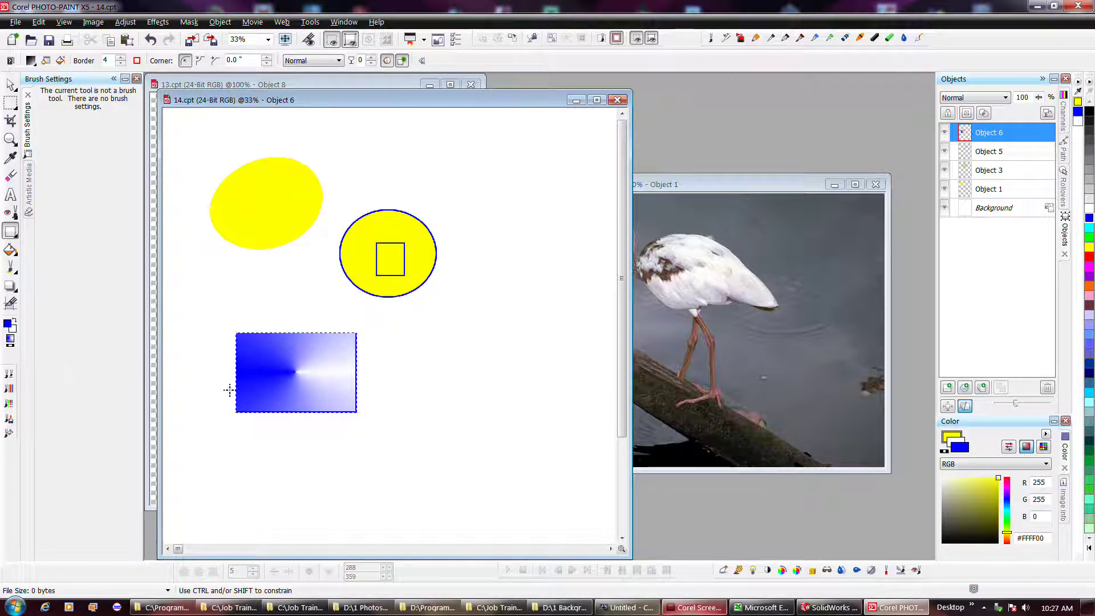
{"action": "left_click", "coordinate": [10, 231]}
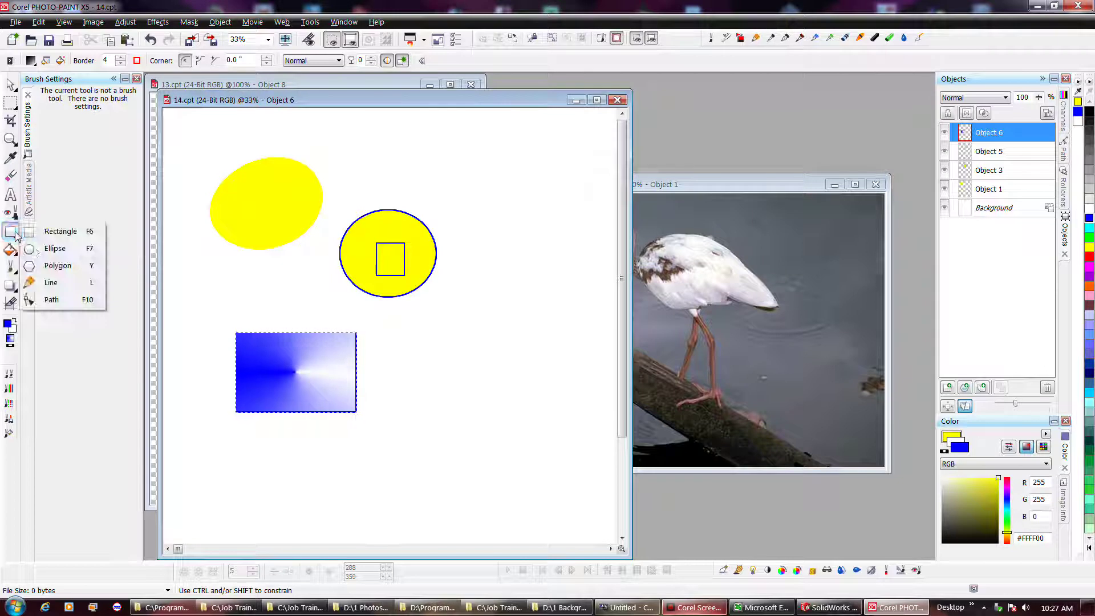
{"action": "left_click", "coordinate": [38, 251]}
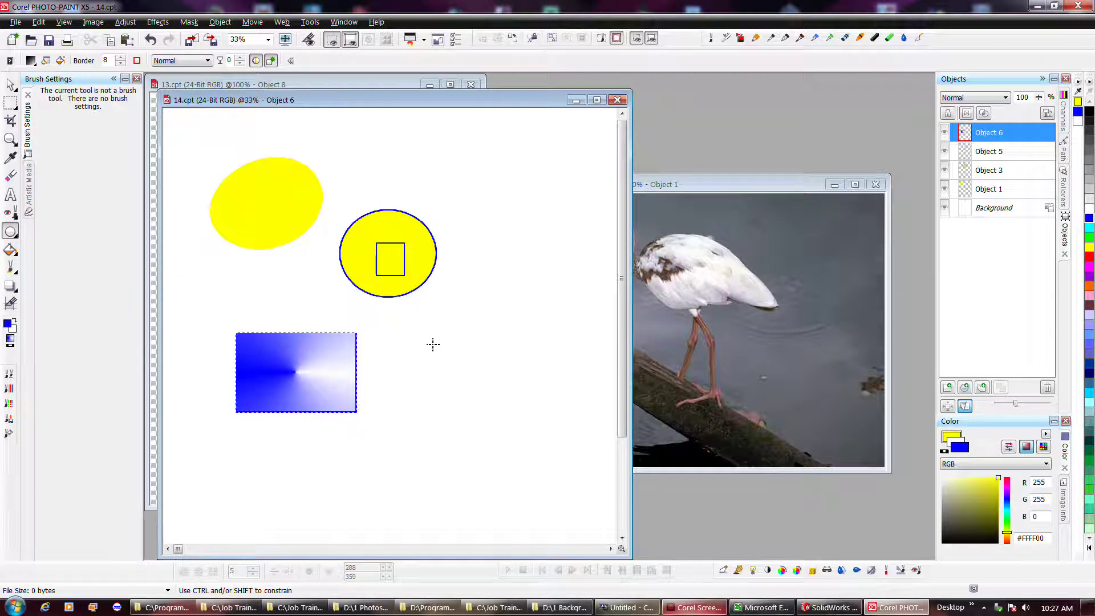
{"action": "left_click_drag", "start_coordinate": [421, 331], "coordinate": [494, 383]}
- Change the fill to the Biology1 5C texture and draw a large ellipse overlapping the edge of the blue-bordered yellow ellipse
{"action": "double_click", "coordinate": [10, 340]}
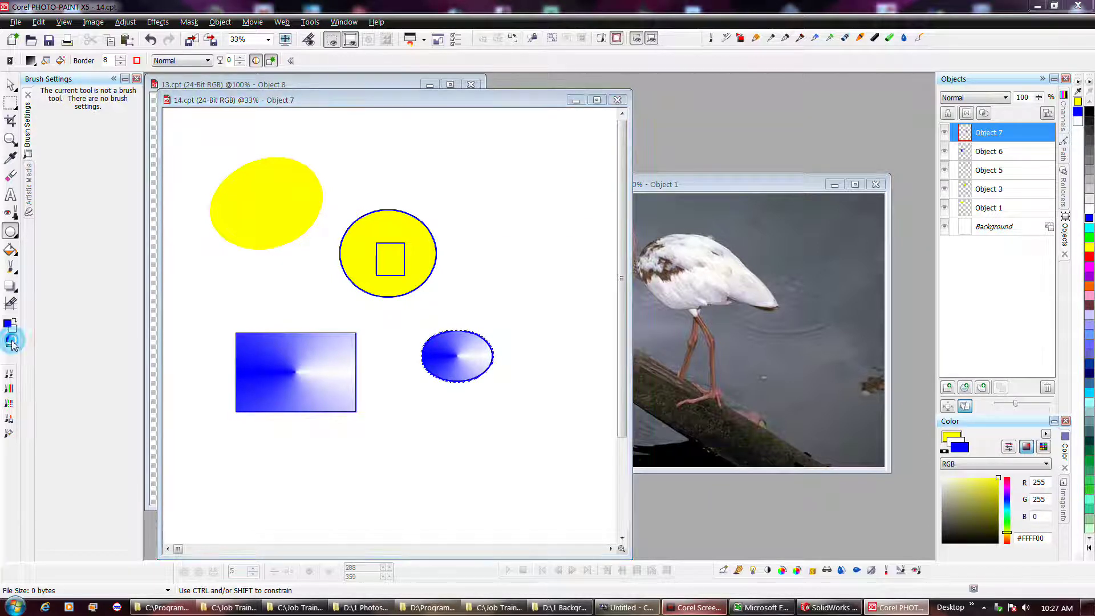
{"action": "left_click", "coordinate": [540, 316]}
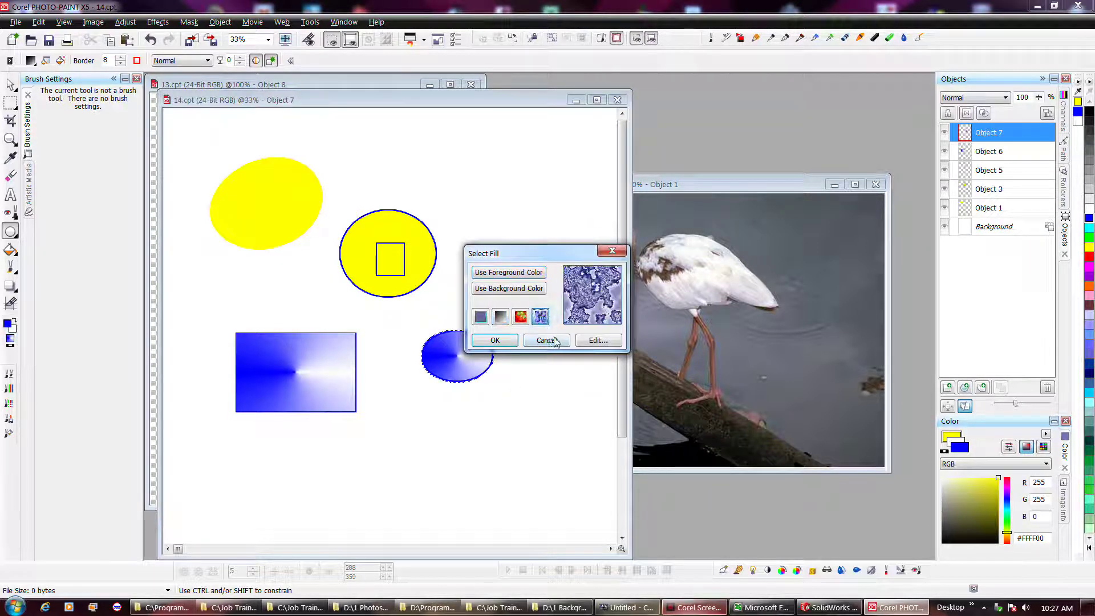
{"action": "left_click", "coordinate": [598, 340]}
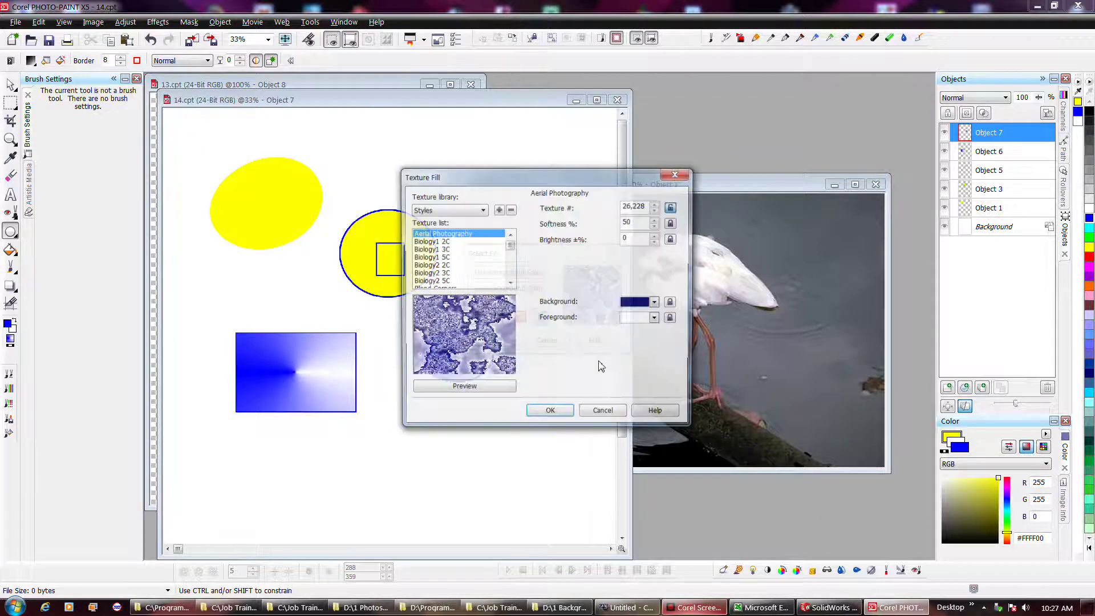
{"action": "left_click", "coordinate": [441, 265]}
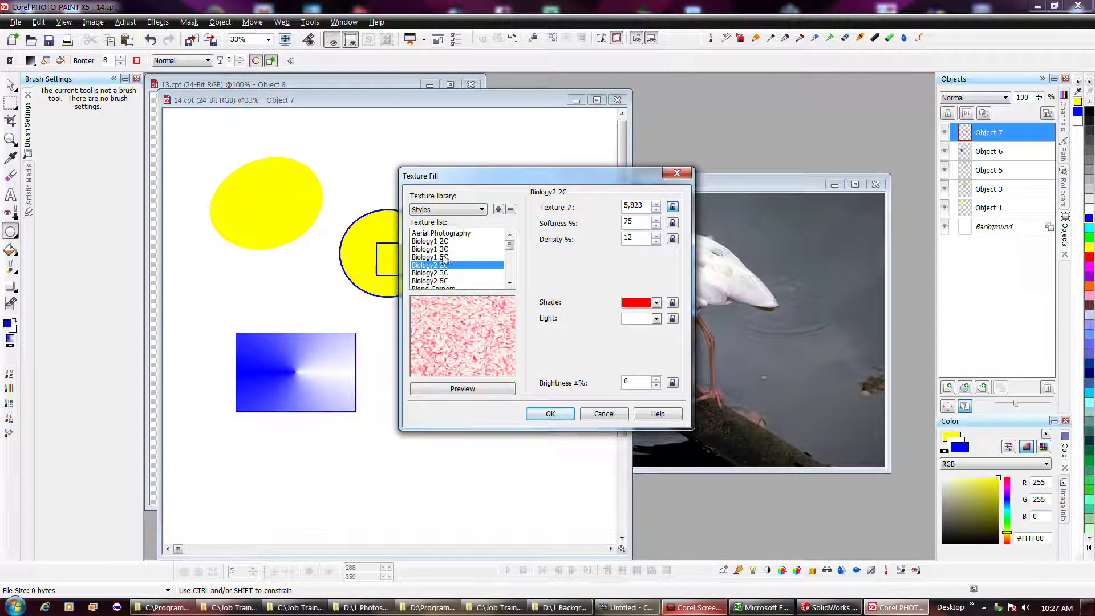
{"action": "left_click", "coordinate": [443, 257]}
{"action": "left_click", "coordinate": [549, 415]}
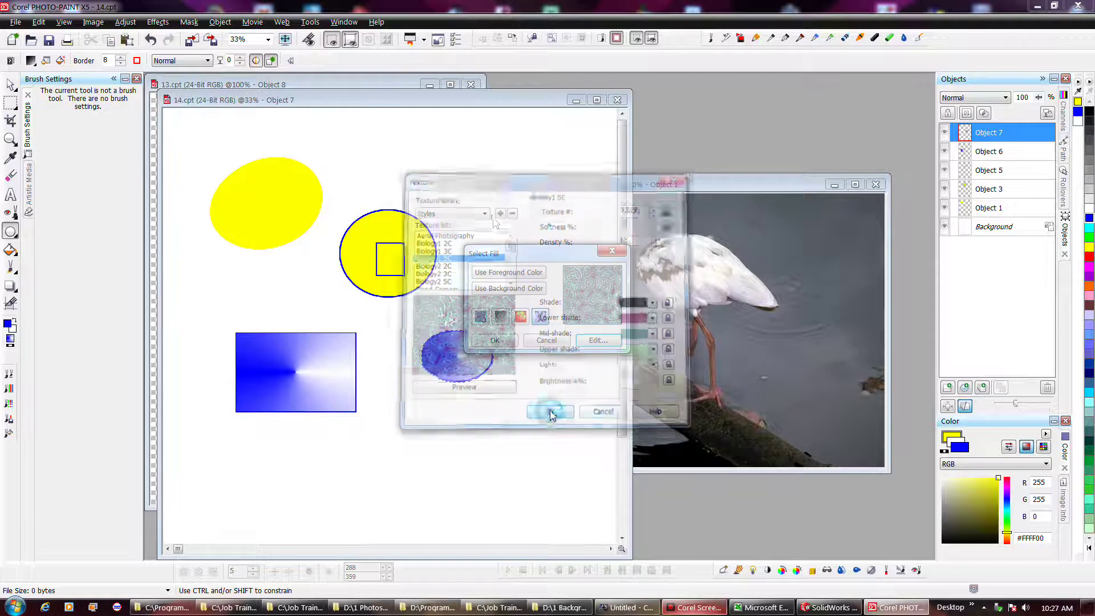
{"action": "left_click", "coordinate": [505, 339]}
{"action": "left_click_drag", "start_coordinate": [422, 162], "coordinate": [572, 278]}
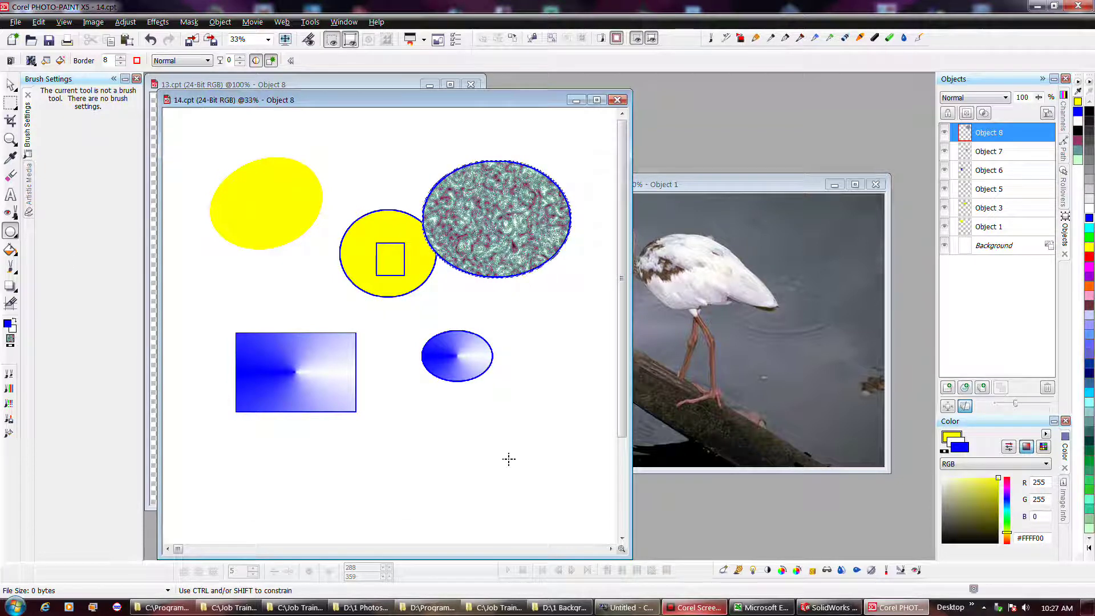
- Try to fill the borderless yellow ellipse with the texture while Object 8 is active, and undo that fill
{"action": "left_click", "coordinate": [9, 251]}
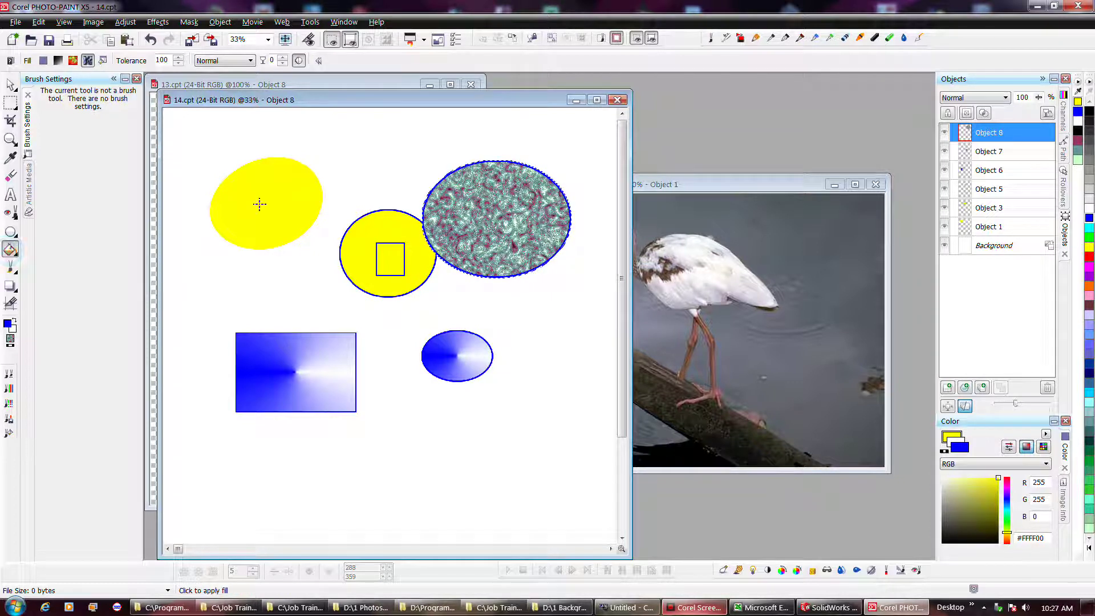
{"action": "left_click", "coordinate": [259, 203]}
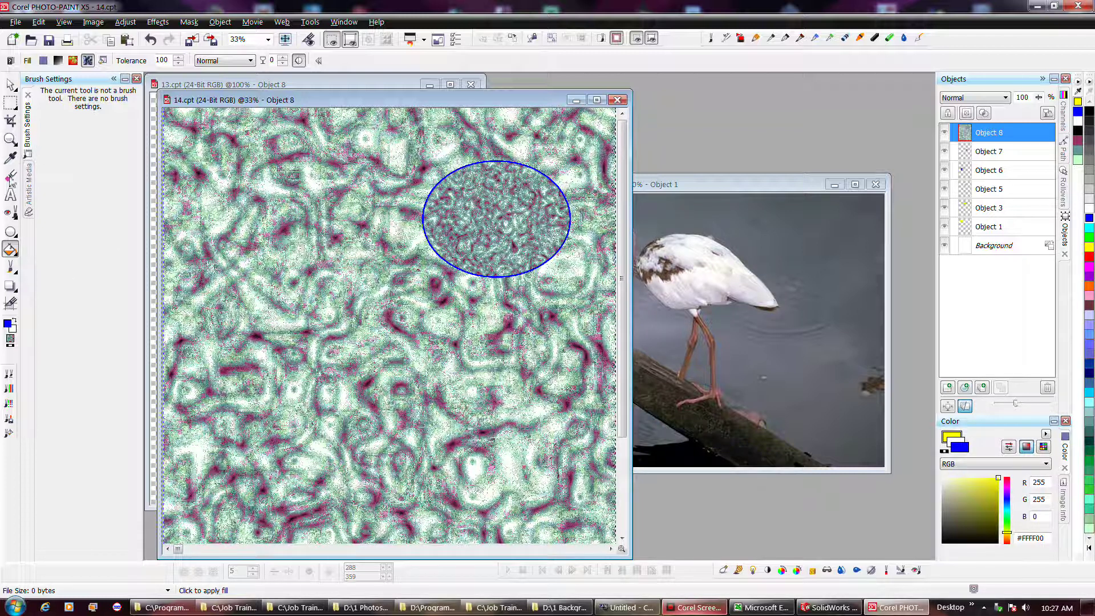
{"action": "left_click", "coordinate": [150, 40]}
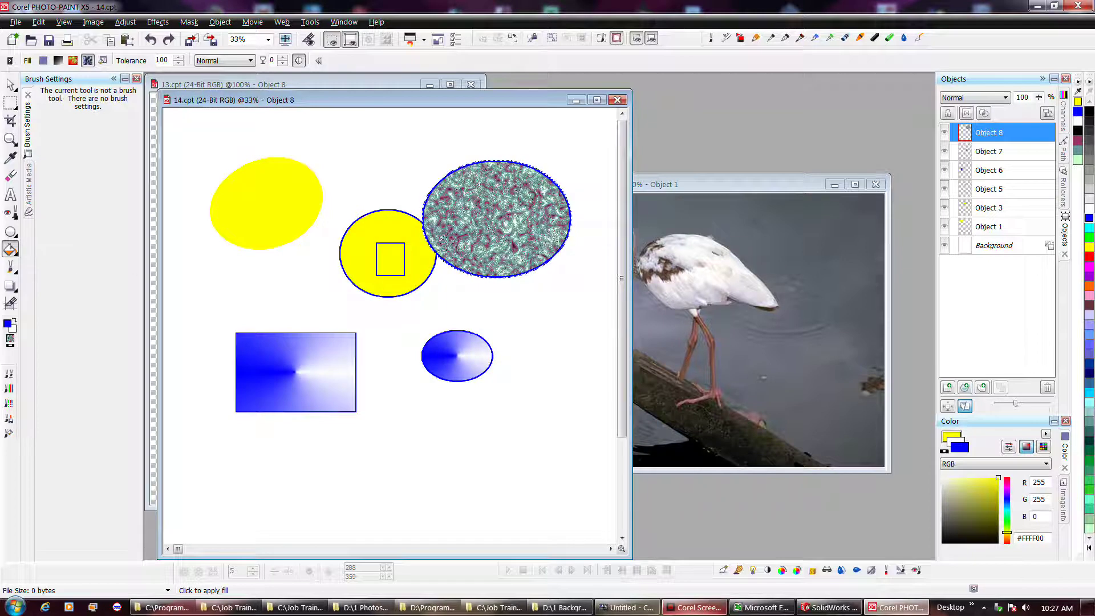
- Look at the object properties of the small gradient ellipse and the gradient rectangle, dismissing them without changes
{"action": "left_click", "coordinate": [992, 155]}
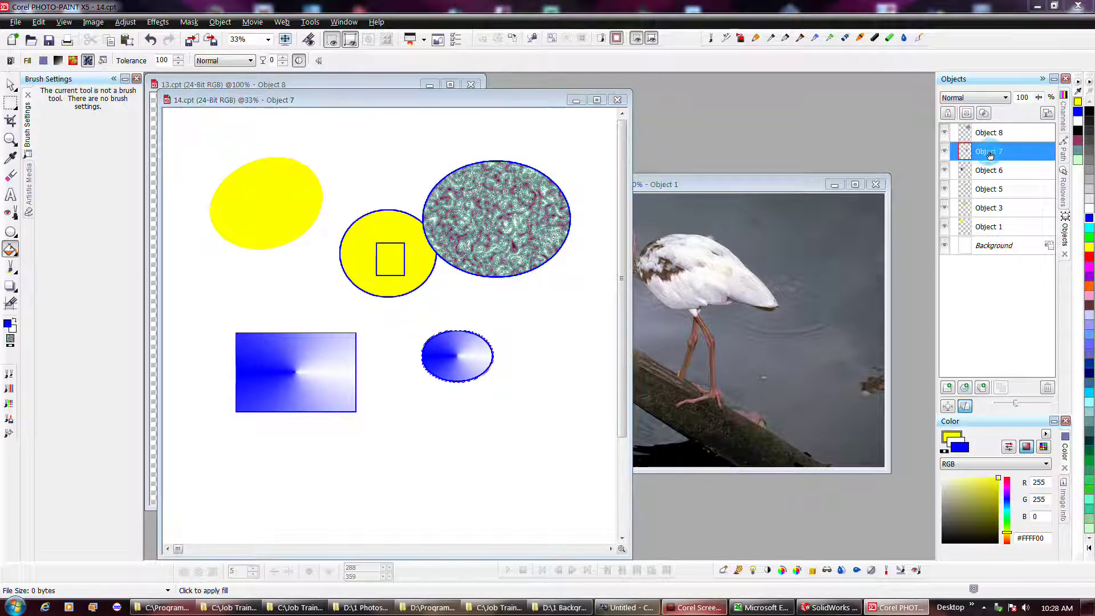
{"action": "double_click", "coordinate": [990, 153]}
{"action": "left_click", "coordinate": [575, 394]}
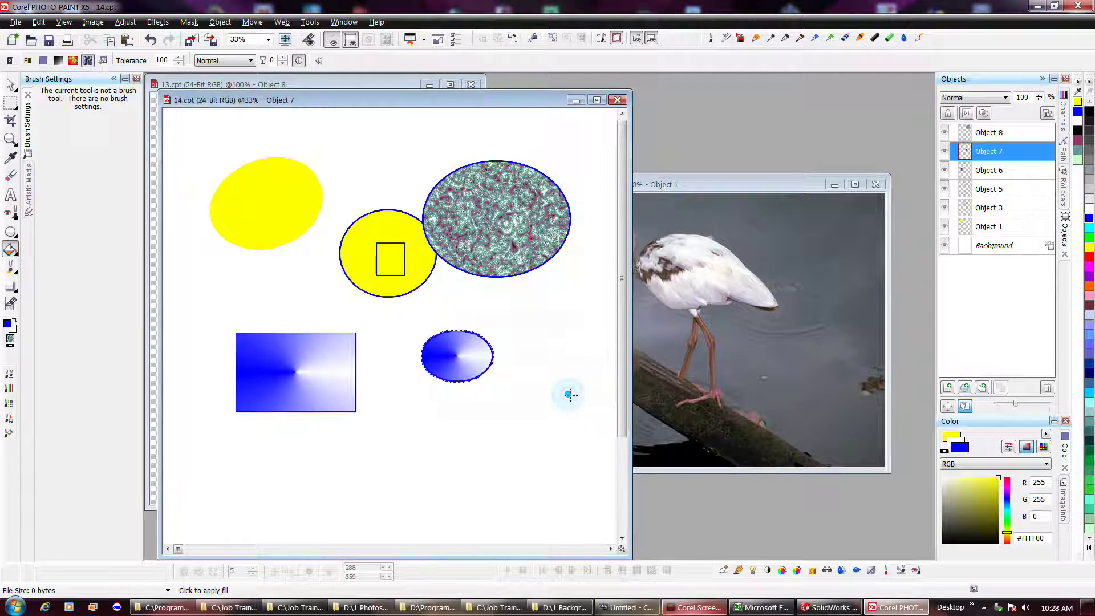
{"action": "left_click", "coordinate": [1008, 171]}
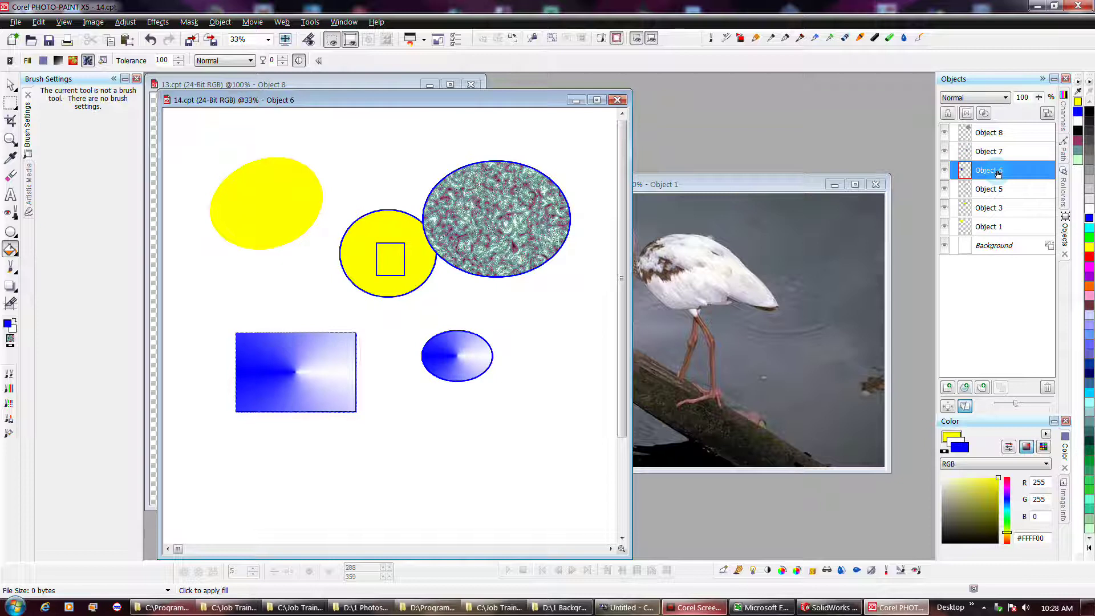
{"action": "double_click", "coordinate": [998, 171]}
{"action": "left_click", "coordinate": [573, 394]}
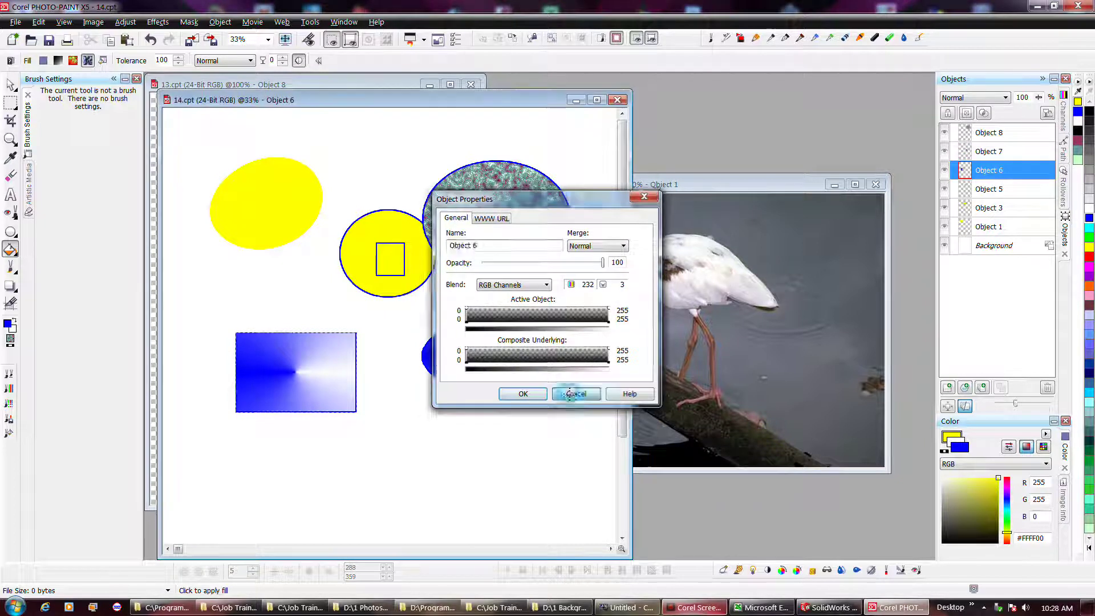
- Make the small rectangle inside the blue-bordered ellipse the active object and fill it with the texture
{"action": "left_click", "coordinate": [1004, 191]}
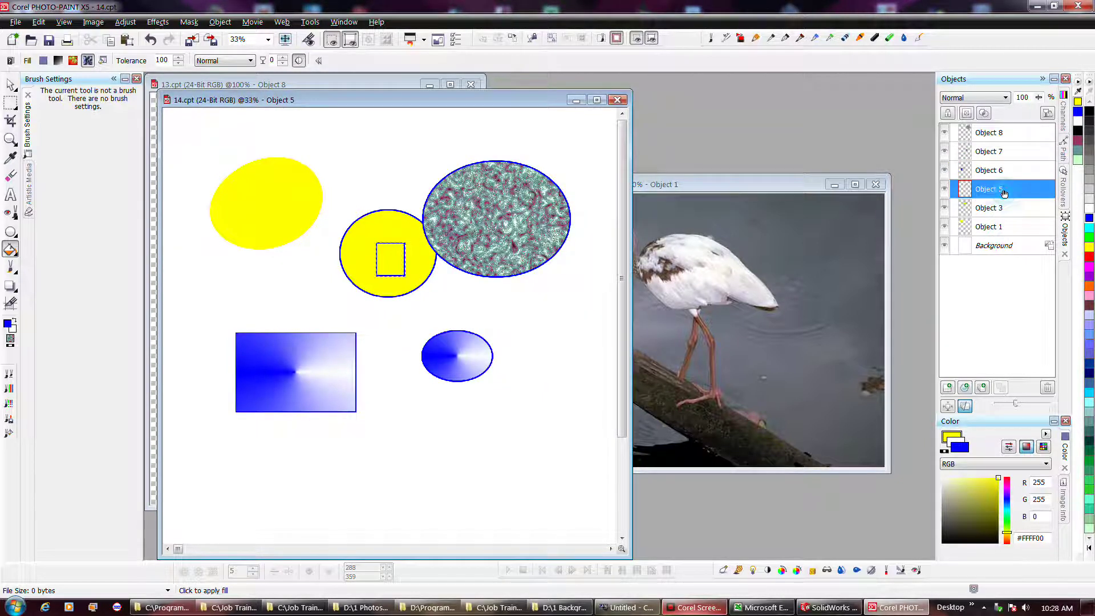
{"action": "left_click", "coordinate": [992, 209]}
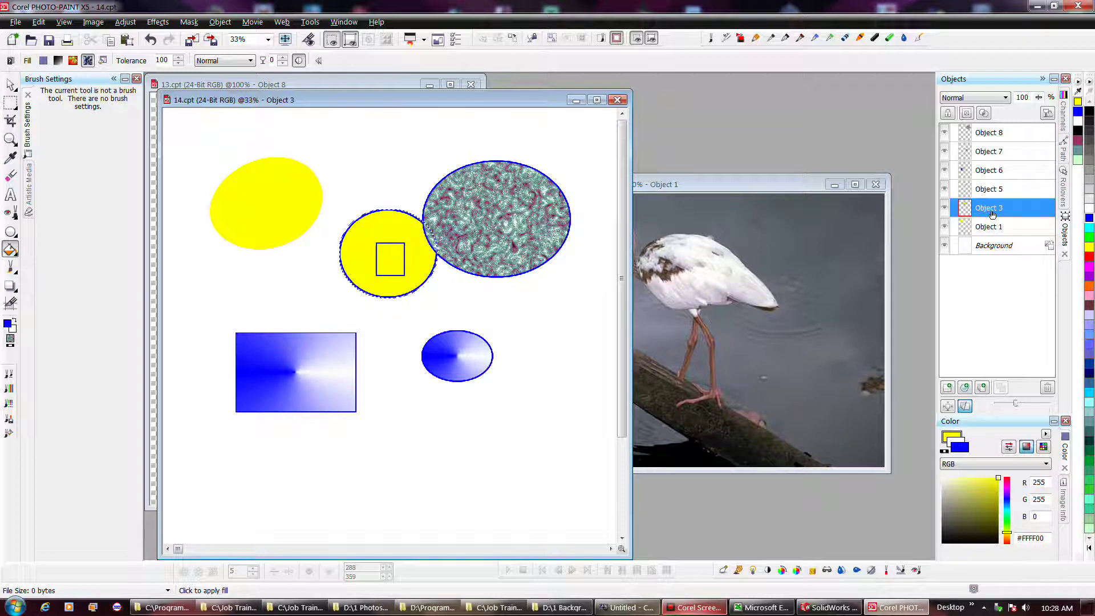
{"action": "left_click", "coordinate": [990, 193]}
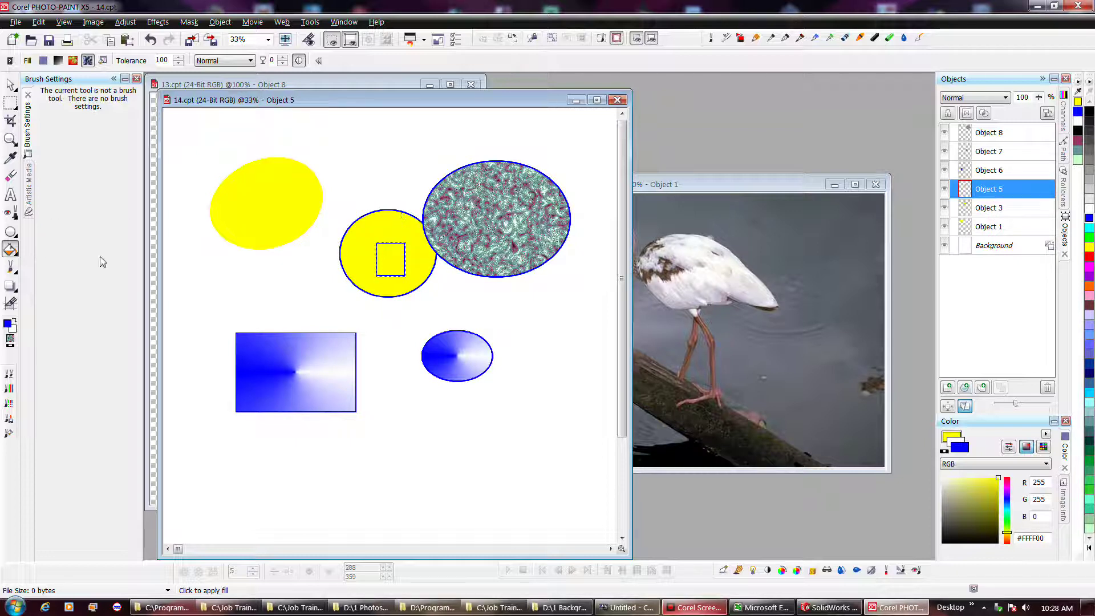
{"action": "left_click", "coordinate": [384, 257]}
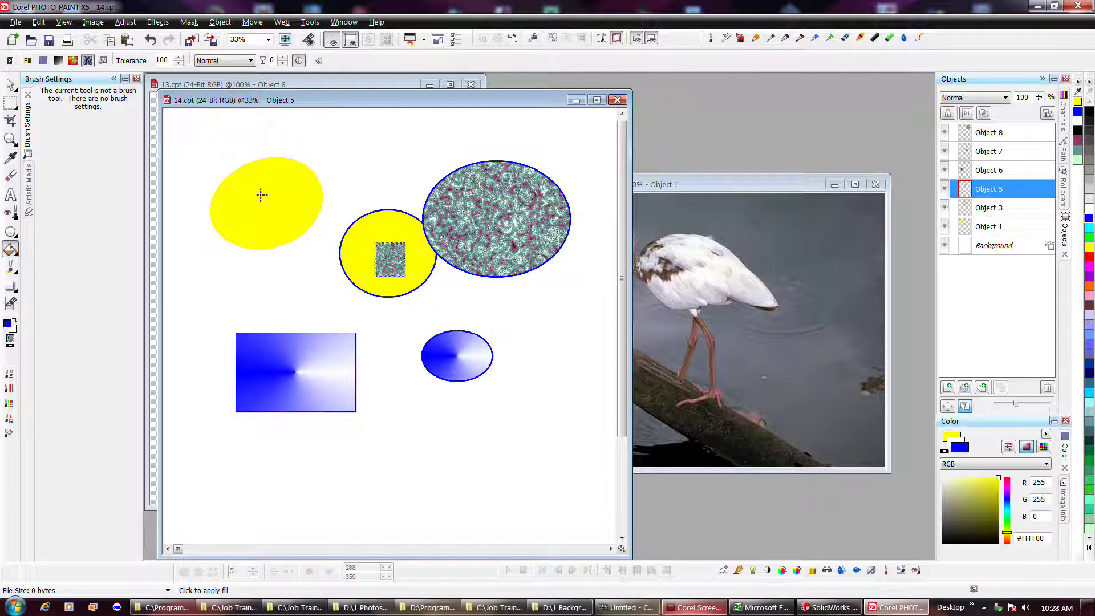
- Select the borderless yellow ellipse with the Object Pick tool and fill it with the same texture
{"action": "left_click", "coordinate": [10, 84]}
{"action": "left_click", "coordinate": [292, 206]}
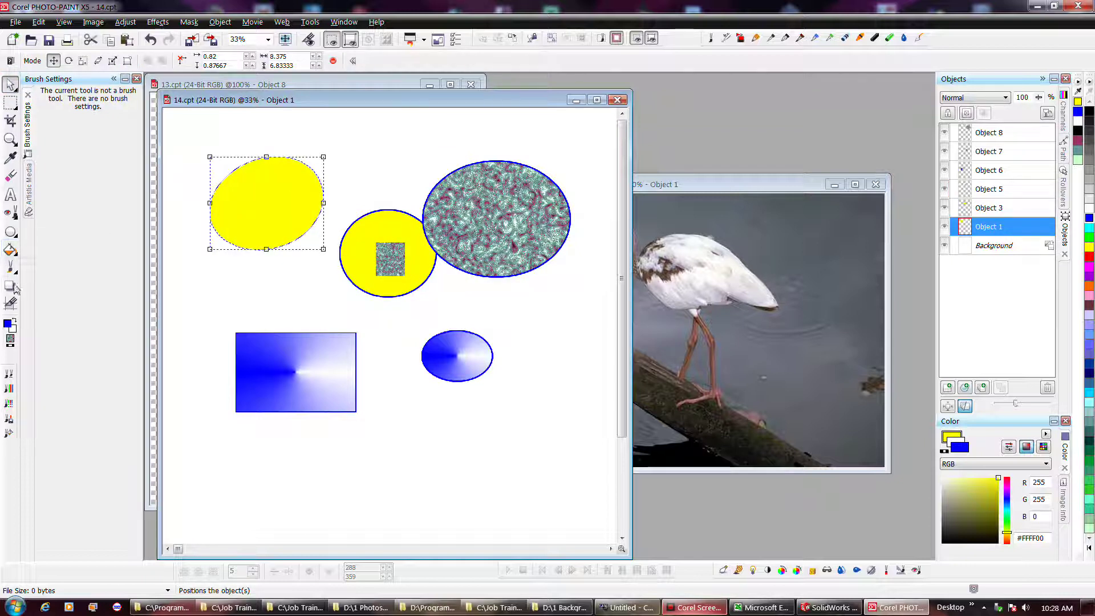
{"action": "left_click", "coordinate": [10, 249]}
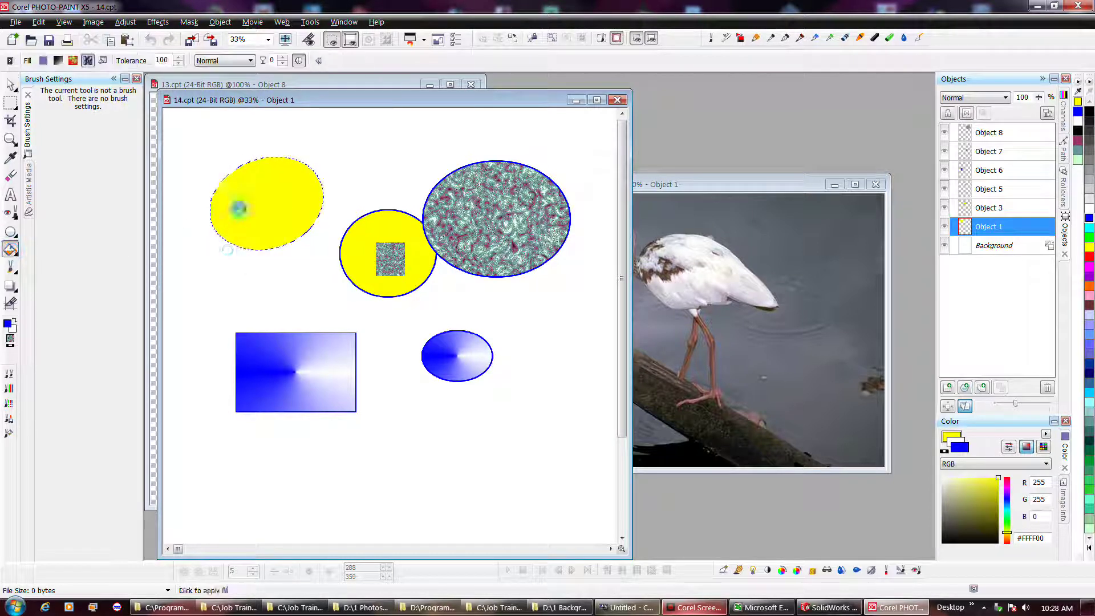
{"action": "left_click", "coordinate": [239, 207]}
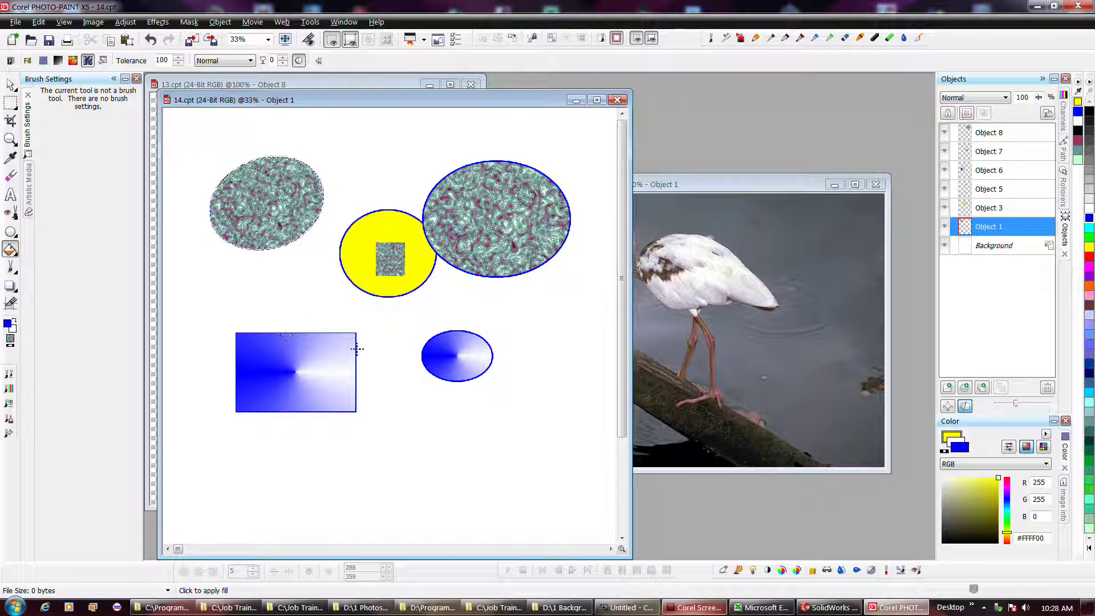
- Select the small gradient ellipse, set its transform mode to Perspective and stretch its lower-right corner outward to about 9.06 by 8.75
{"action": "left_click", "coordinate": [697, 608]}
{"action": "key", "text": "o"}
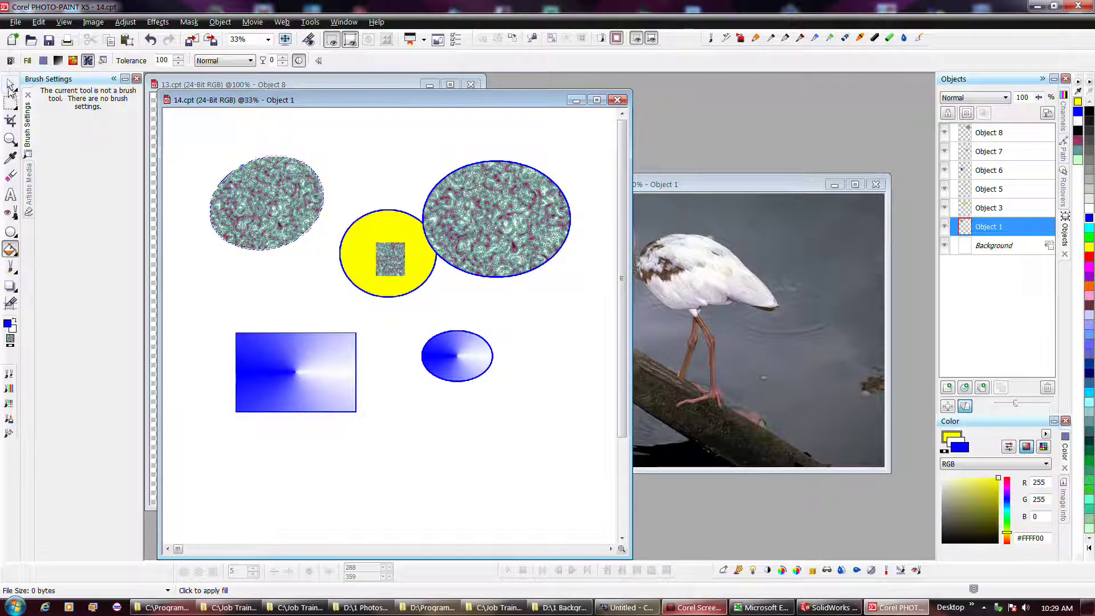
{"action": "left_click", "coordinate": [469, 352]}
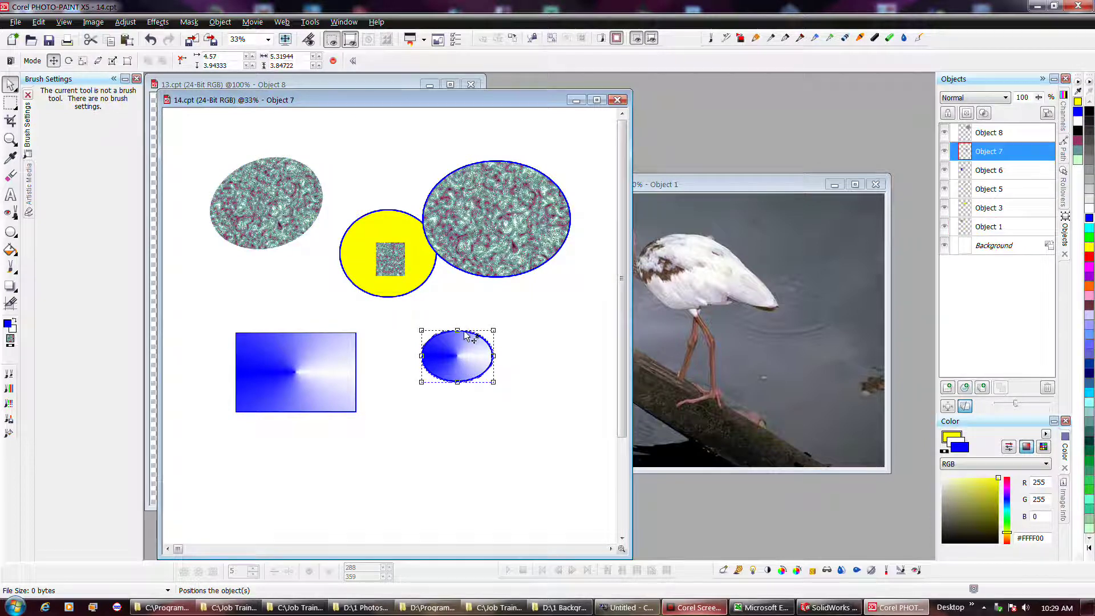
{"action": "left_click", "coordinate": [471, 352]}
{"action": "left_click", "coordinate": [471, 352]}
{"action": "left_click", "coordinate": [471, 352]}
{"action": "left_click", "coordinate": [471, 353]}
{"action": "left_click", "coordinate": [496, 338]}
{"action": "left_click", "coordinate": [478, 349]}
{"action": "left_click", "coordinate": [479, 351]}
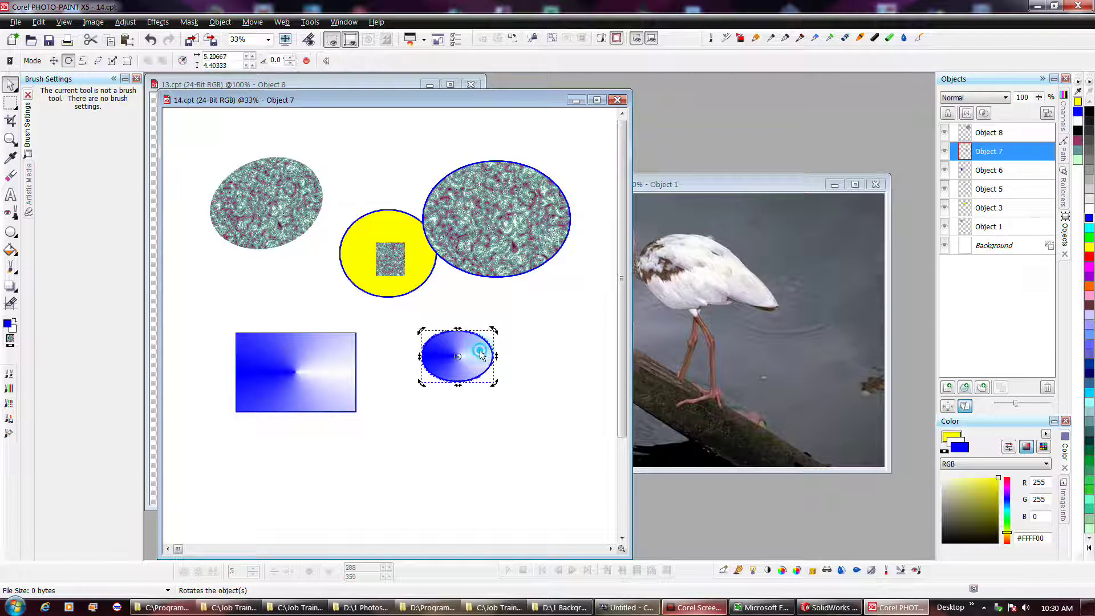
{"action": "left_click", "coordinate": [479, 354]}
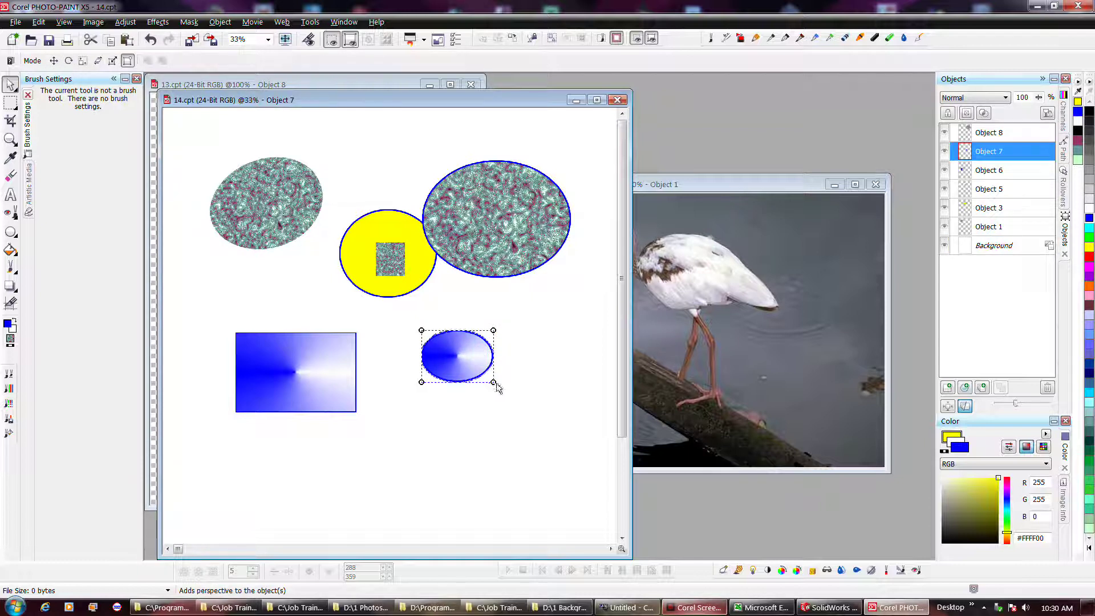
{"action": "left_click_drag", "start_coordinate": [496, 382], "coordinate": [541, 454]}
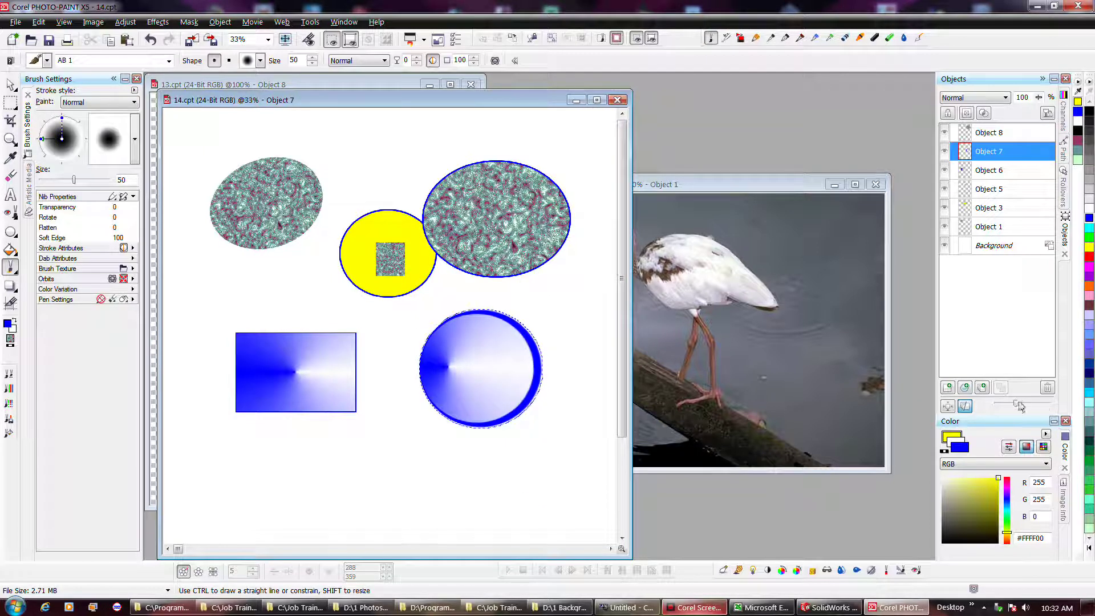
- Enlarge the object thumbnails slightly and make each thumbnail show only the object's own area
{"action": "left_click_drag", "start_coordinate": [1019, 406], "coordinate": [1023, 415]}
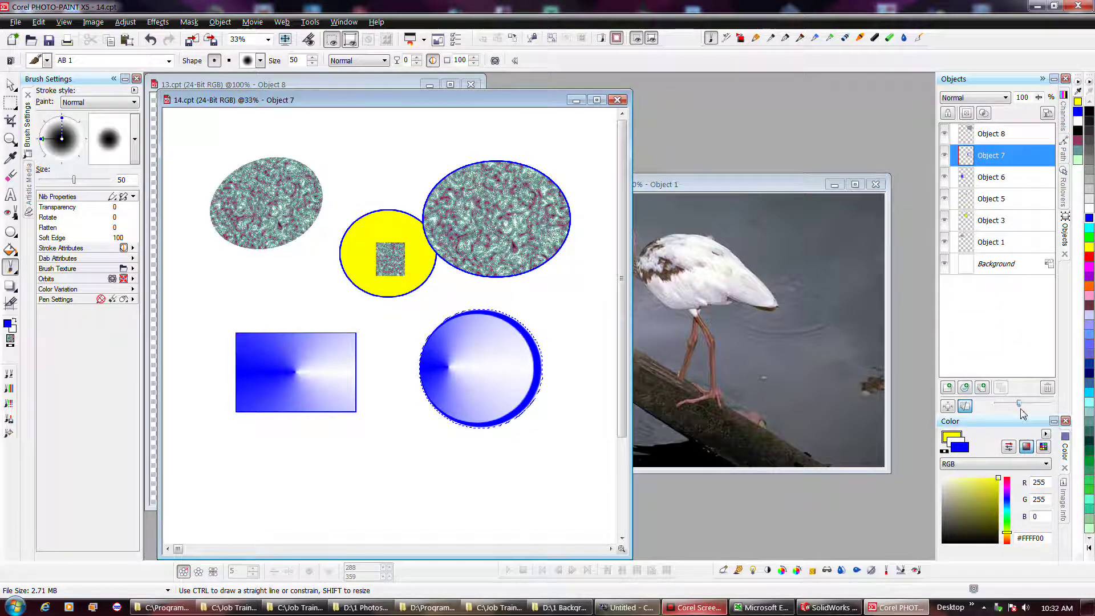
{"action": "left_click", "coordinate": [948, 406]}
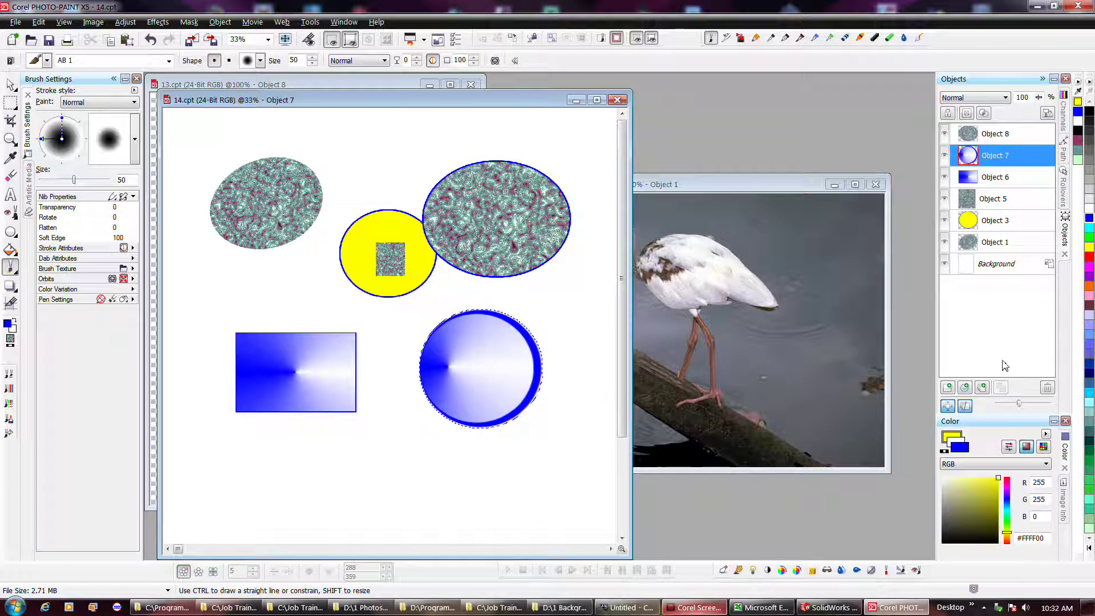
{"action": "left_click", "coordinate": [947, 406]}
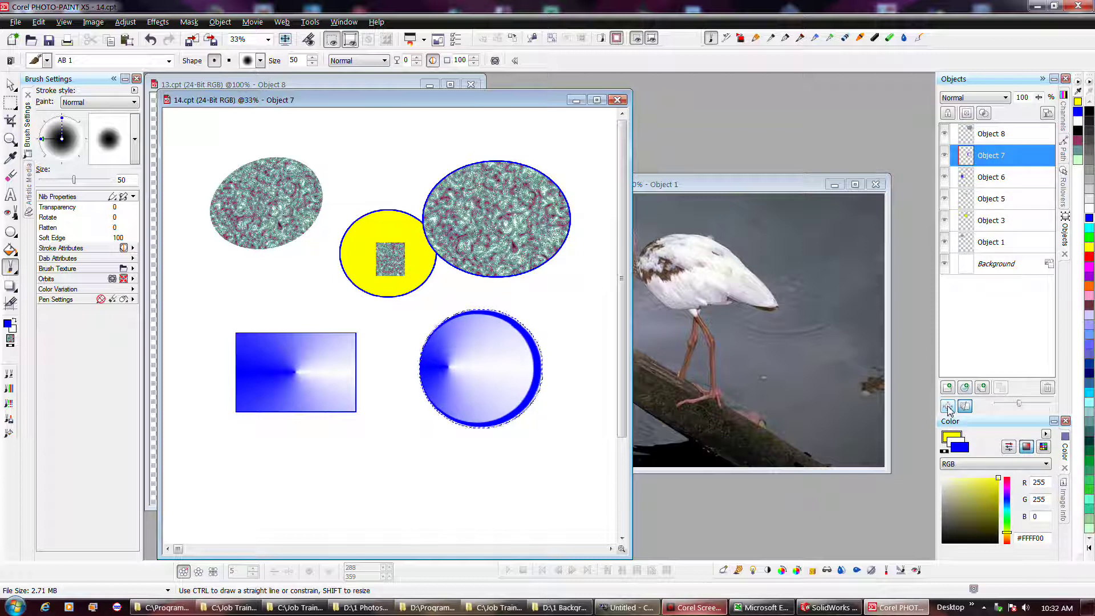
{"action": "left_click", "coordinate": [947, 406]}
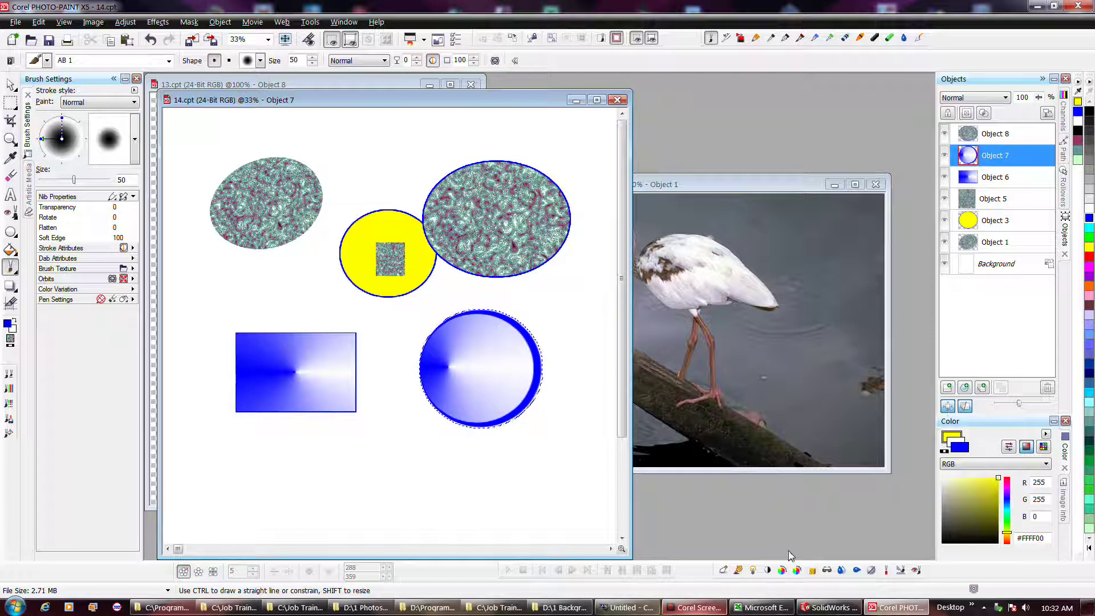
- Hide and reshow the yellow circle, and do the same with the small textured rectangle inside it
{"action": "left_click", "coordinate": [945, 221]}
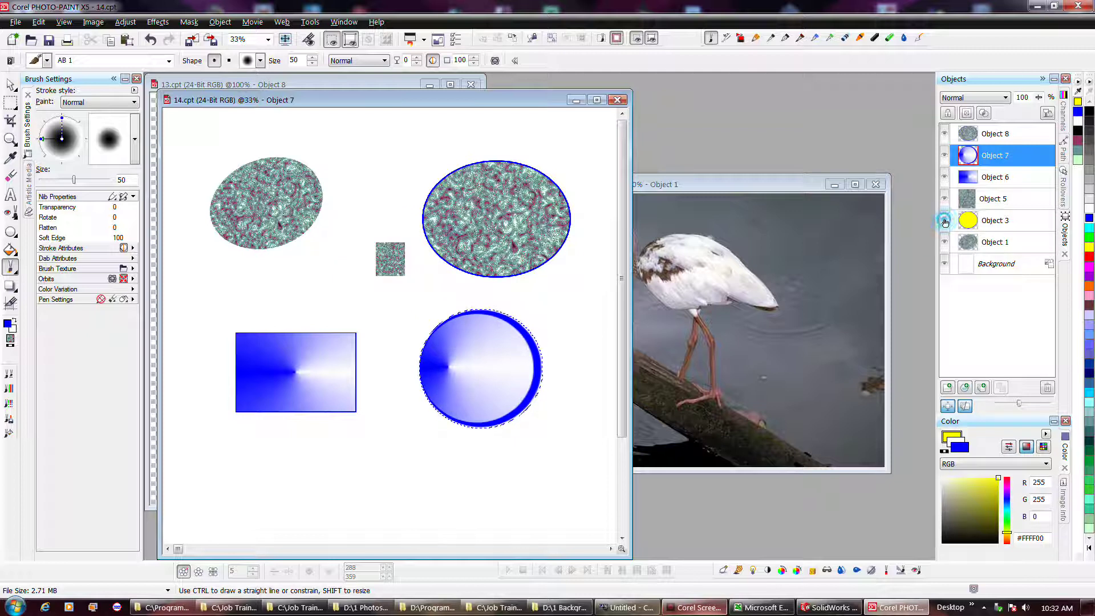
{"action": "left_click", "coordinate": [945, 221]}
{"action": "left_click", "coordinate": [944, 200]}
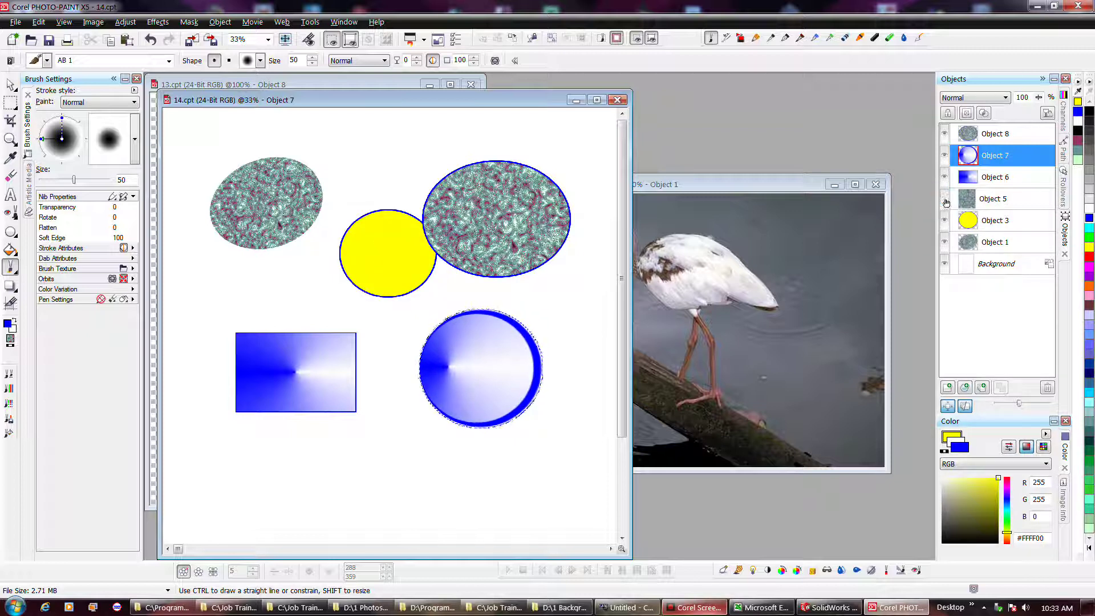
{"action": "left_click", "coordinate": [944, 200]}
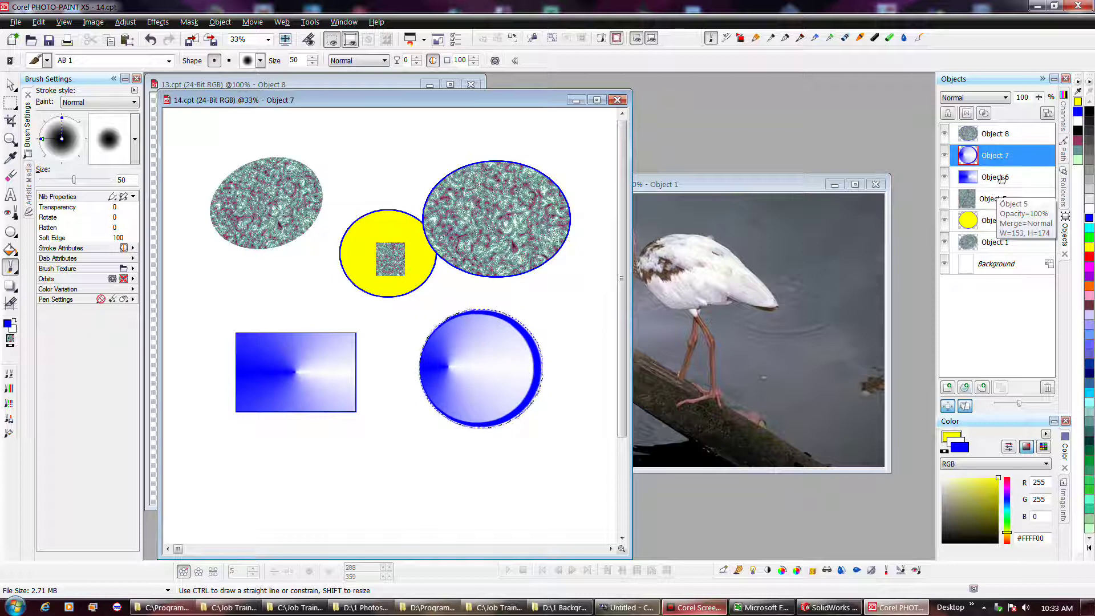
{"action": "left_click", "coordinate": [1039, 99]}
{"action": "mouse_move", "coordinate": [1040, 103]}
{"action": "left_mouse_down"}
{"action": "mouse_move", "coordinate": [1008, 117]}
{"action": "mouse_move", "coordinate": [1043, 123]}
{"action": "left_mouse_up"}
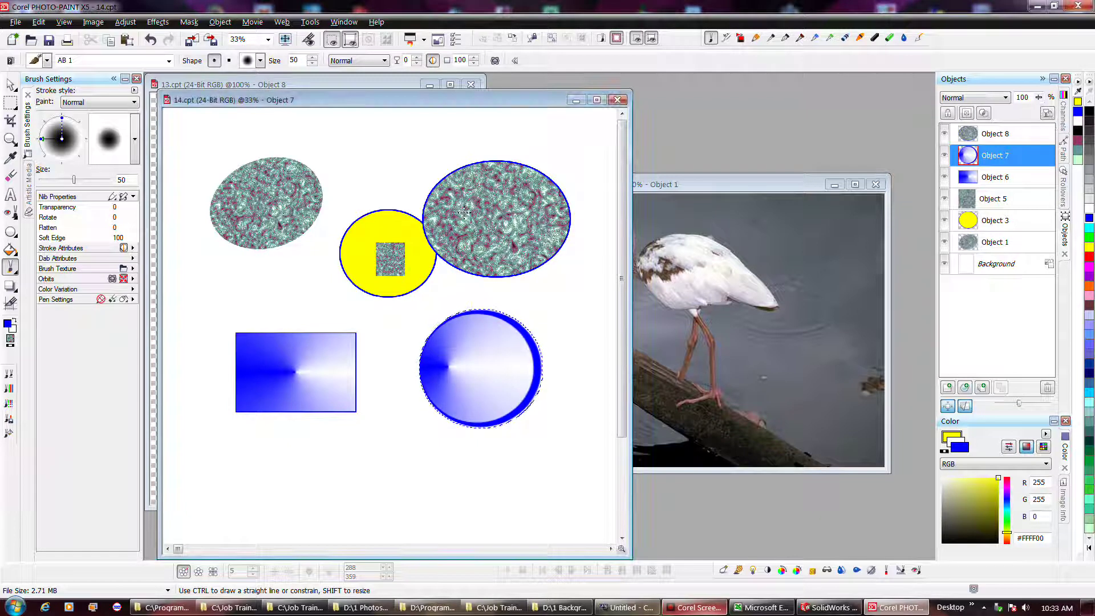
{"action": "left_click", "coordinate": [391, 255]}
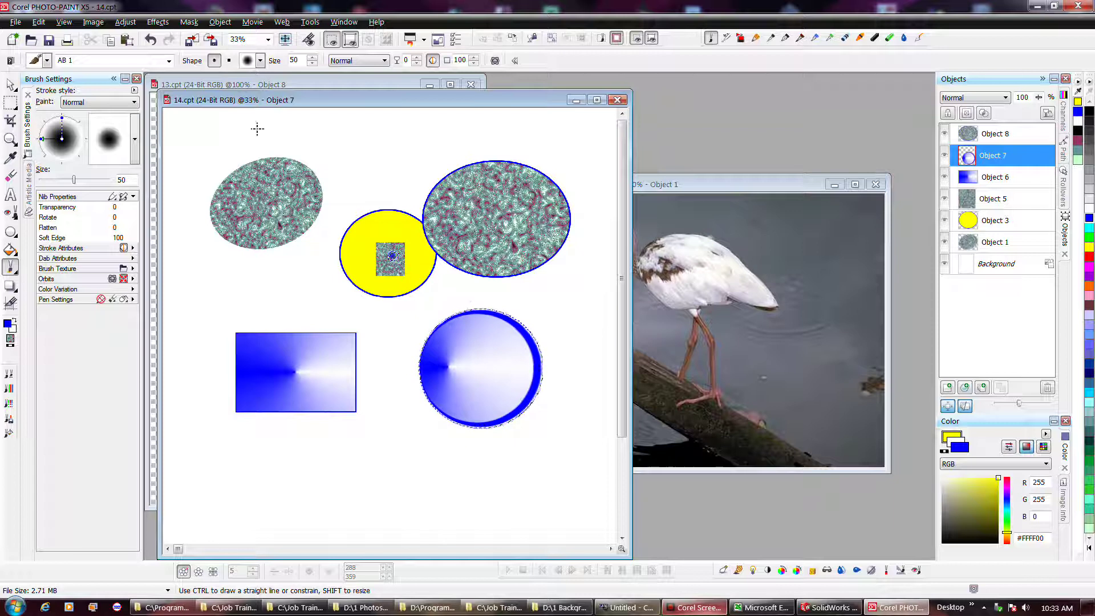
{"action": "left_click", "coordinate": [148, 42]}
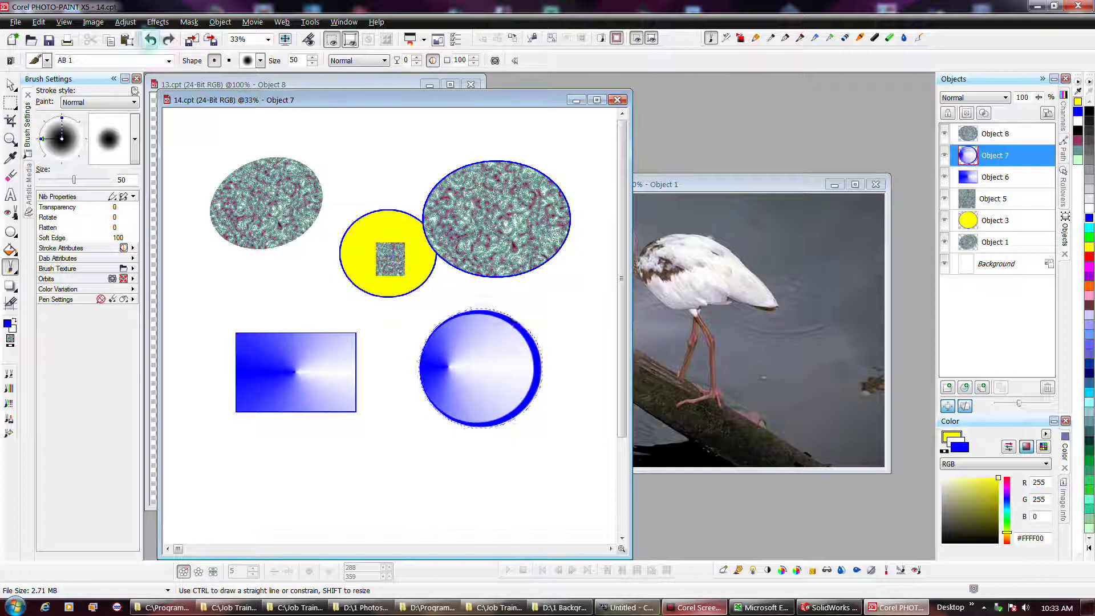
- Select the small textured rectangle with the Object Pick tool and set its opacity to 61%
{"action": "left_click", "coordinate": [9, 85]}
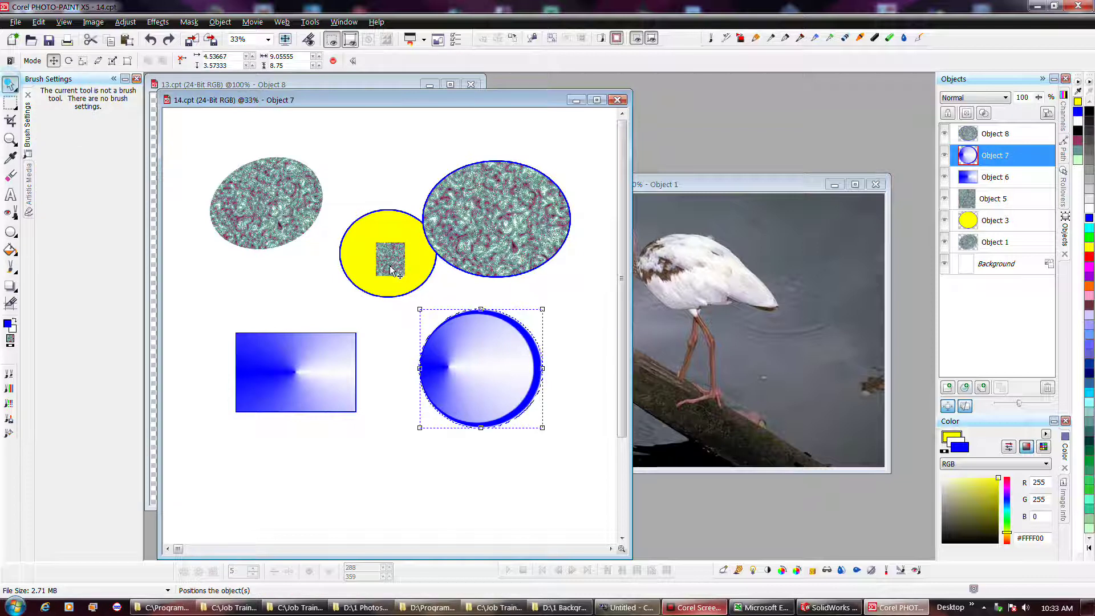
{"action": "left_click", "coordinate": [390, 260]}
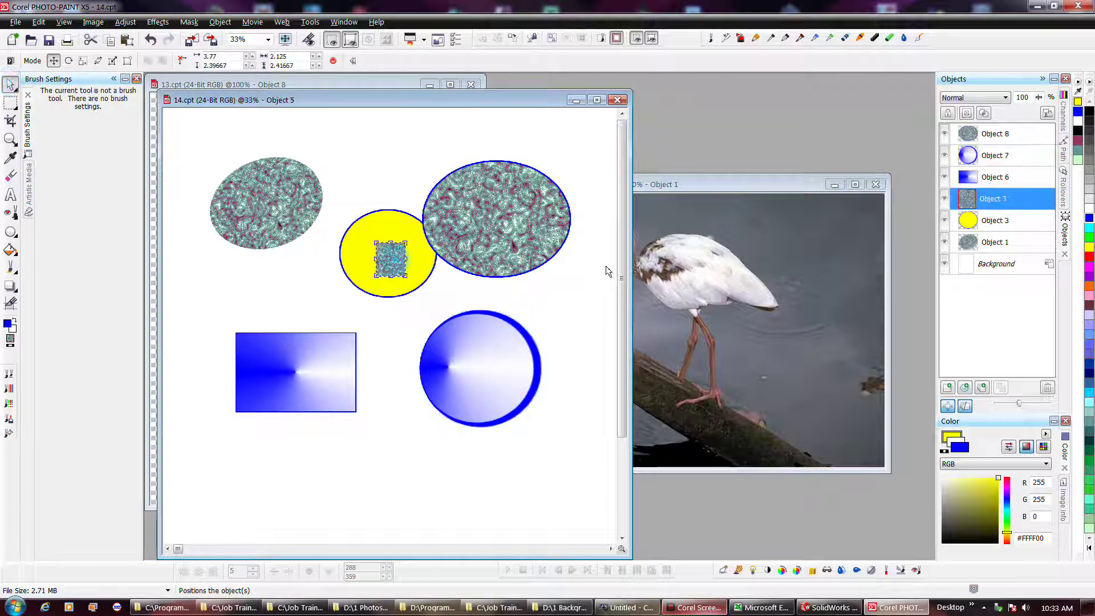
{"action": "left_click", "coordinate": [1038, 97]}
{"action": "left_click_drag", "start_coordinate": [1039, 110], "coordinate": [1019, 122]}
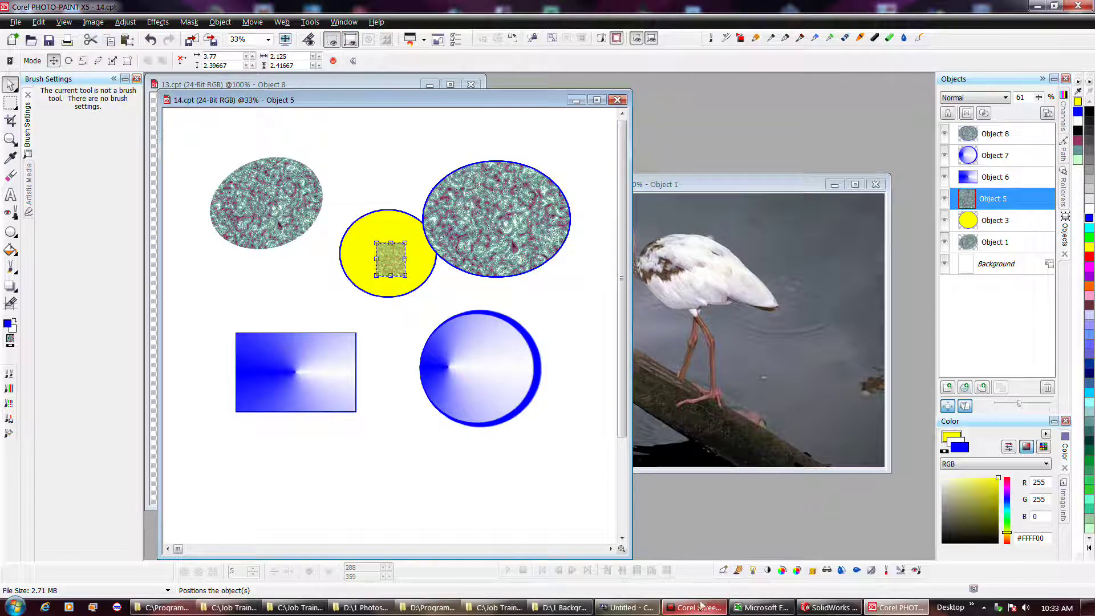
- Move the large blue-bordered textured ellipse below the yellow circle in the object stacking order
{"action": "left_click", "coordinate": [1018, 138]}
{"action": "left_click_drag", "start_coordinate": [1017, 138], "coordinate": [1015, 231]}
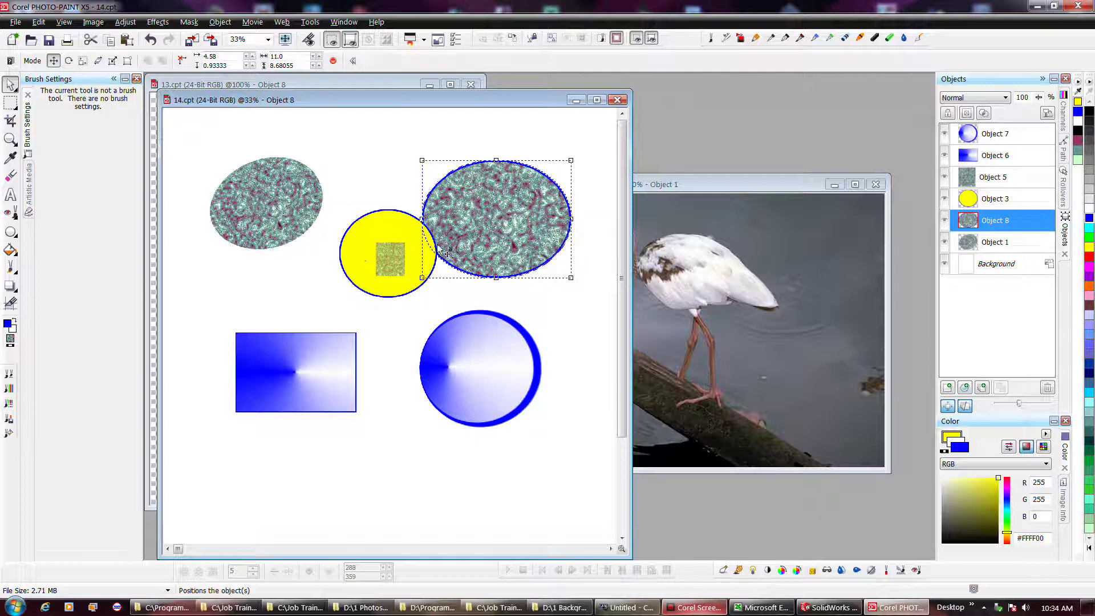
- Create a new object and draw a wide textured ellipse with a blue border in it, below the distorted gradient ellipse
{"action": "left_click", "coordinate": [948, 389]}
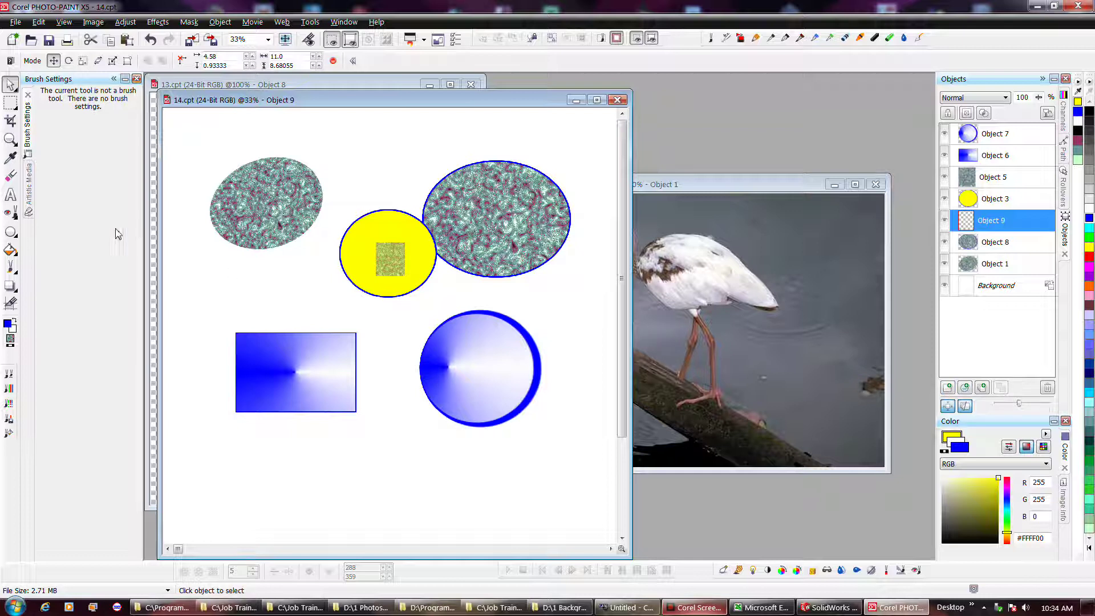
{"action": "left_click", "coordinate": [10, 233]}
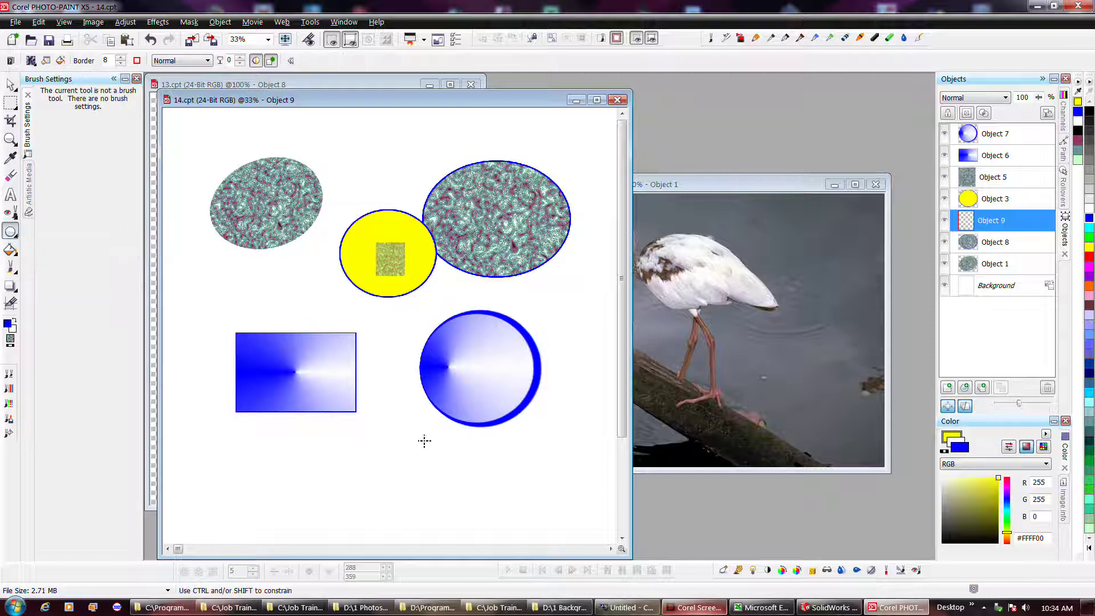
{"action": "left_click_drag", "start_coordinate": [401, 449], "coordinate": [534, 507]}
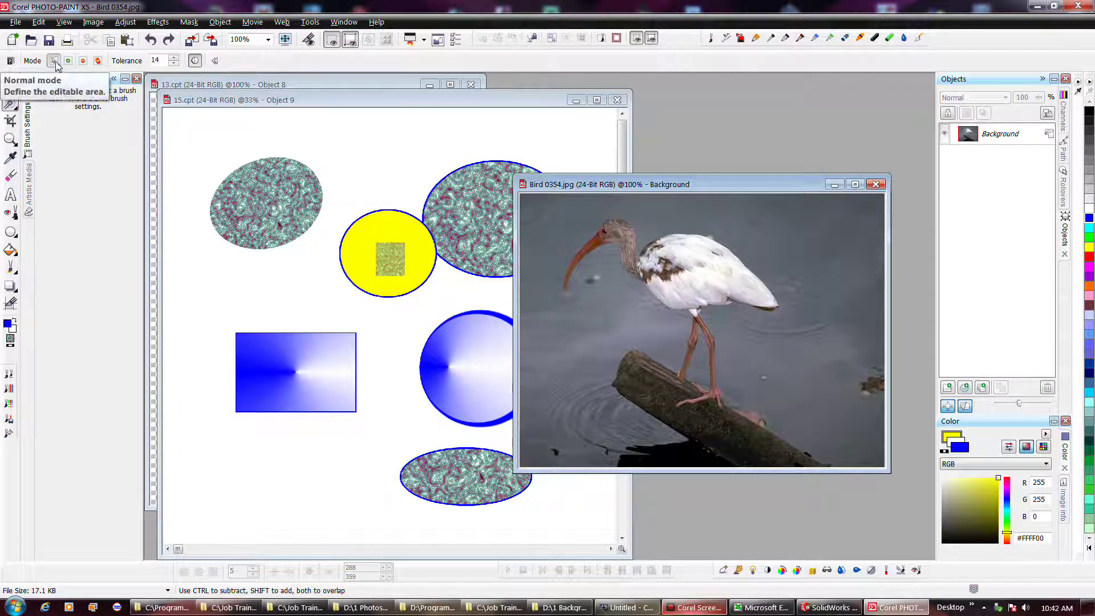
- Mask the white feathers on the bird's body in Bird 0354.jpg with the Magic Wand at tolerance 14 and switch to additive mode
{"action": "left_click", "coordinate": [724, 278]}
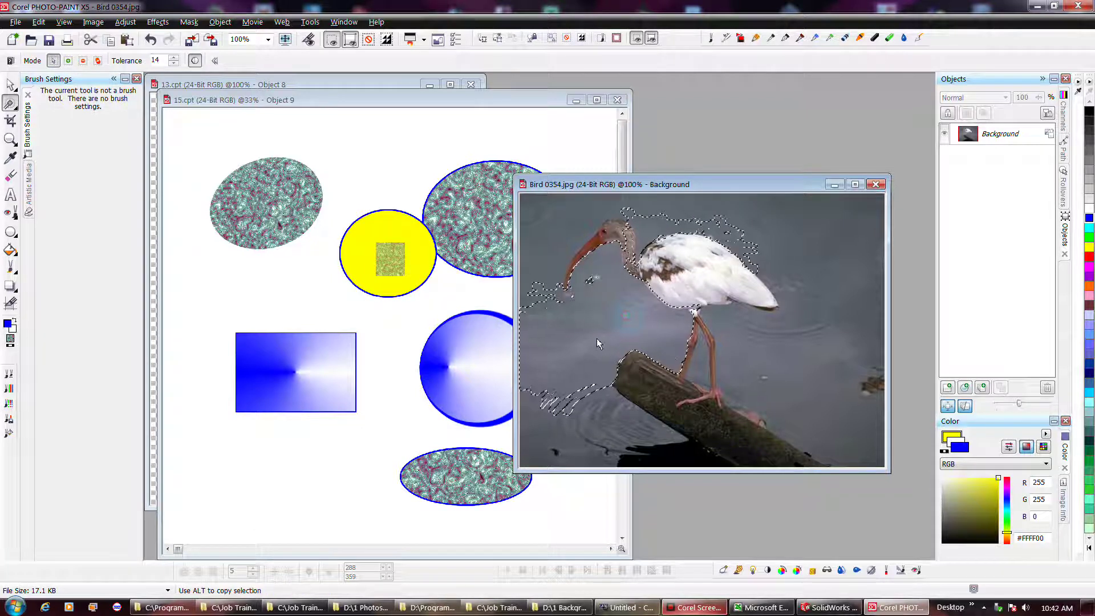
{"action": "left_click", "coordinate": [678, 268]}
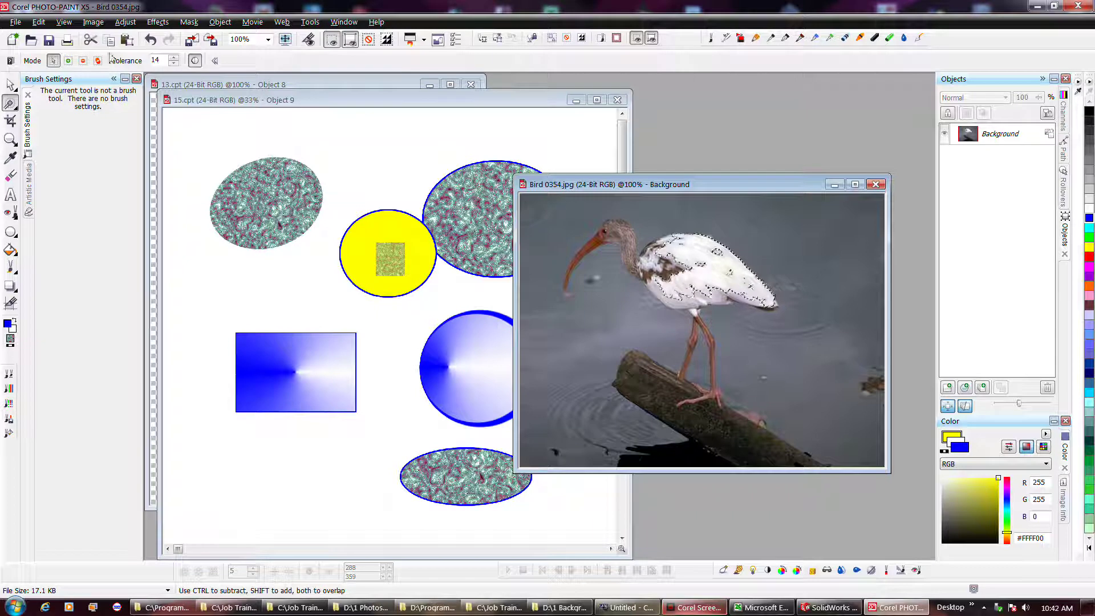
{"action": "left_click", "coordinate": [69, 62]}
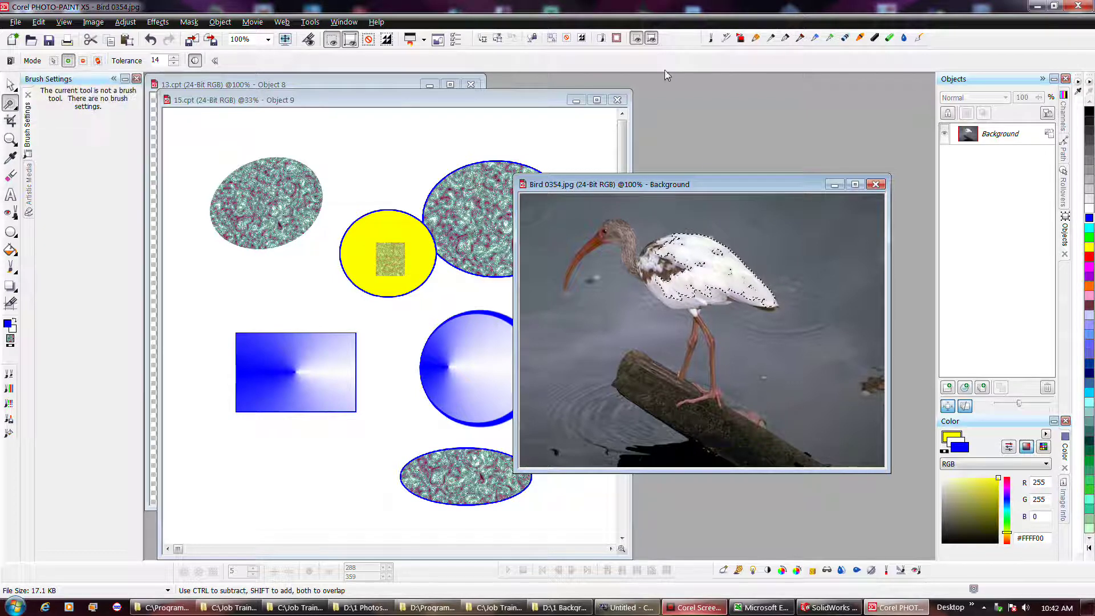
- Examine the masked area by toggling the red mask overlay and the mask marquee on and off
{"action": "left_click", "coordinate": [617, 39]}
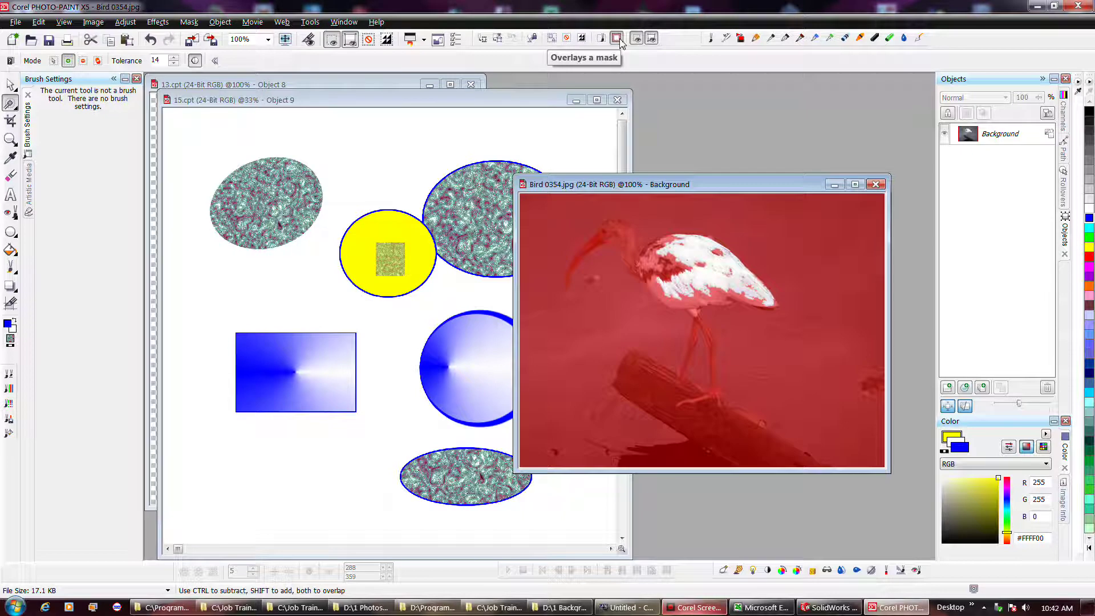
{"action": "left_click", "coordinate": [621, 44]}
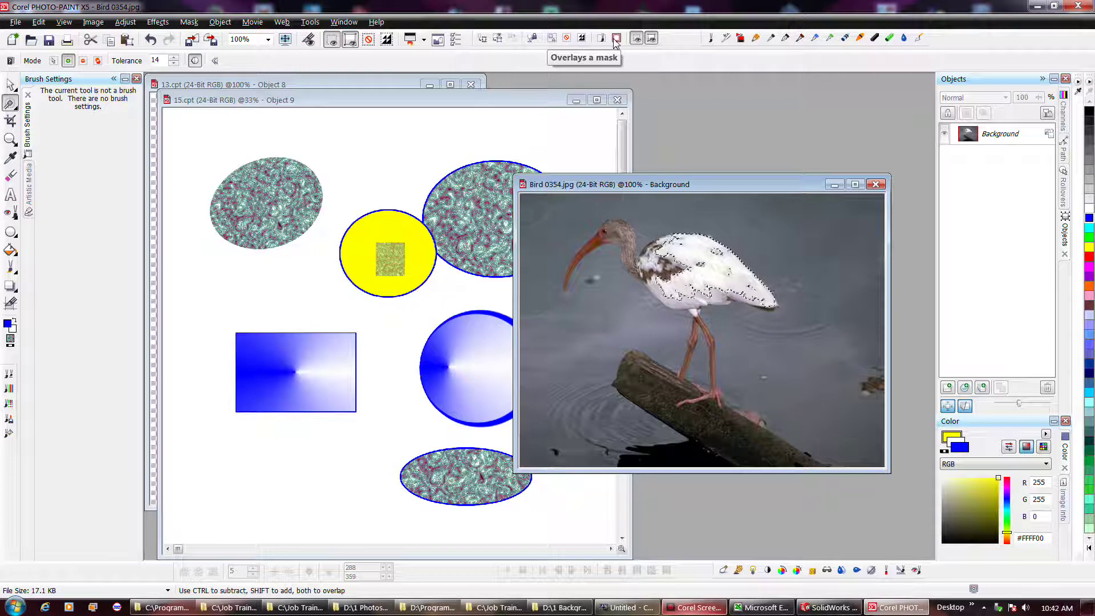
{"action": "left_click", "coordinate": [616, 39]}
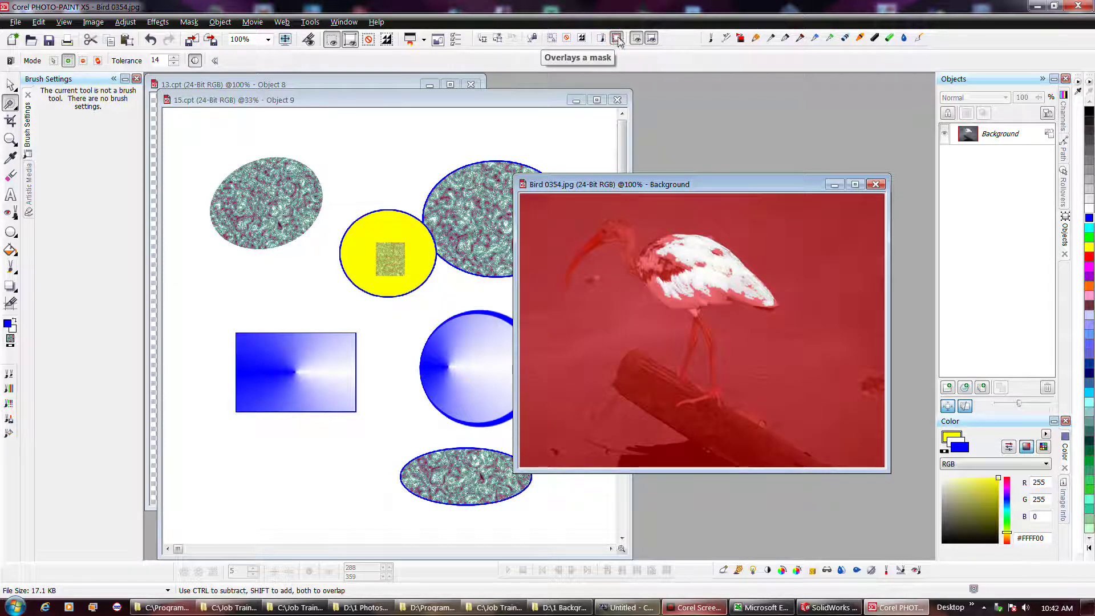
{"action": "left_click", "coordinate": [636, 38]}
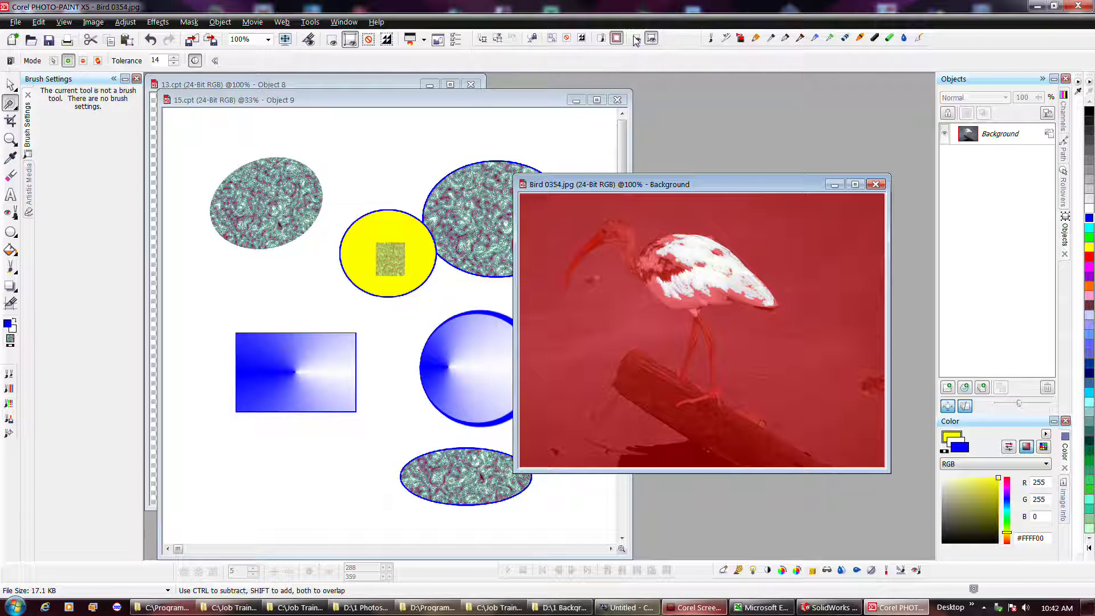
{"action": "left_click", "coordinate": [636, 39]}
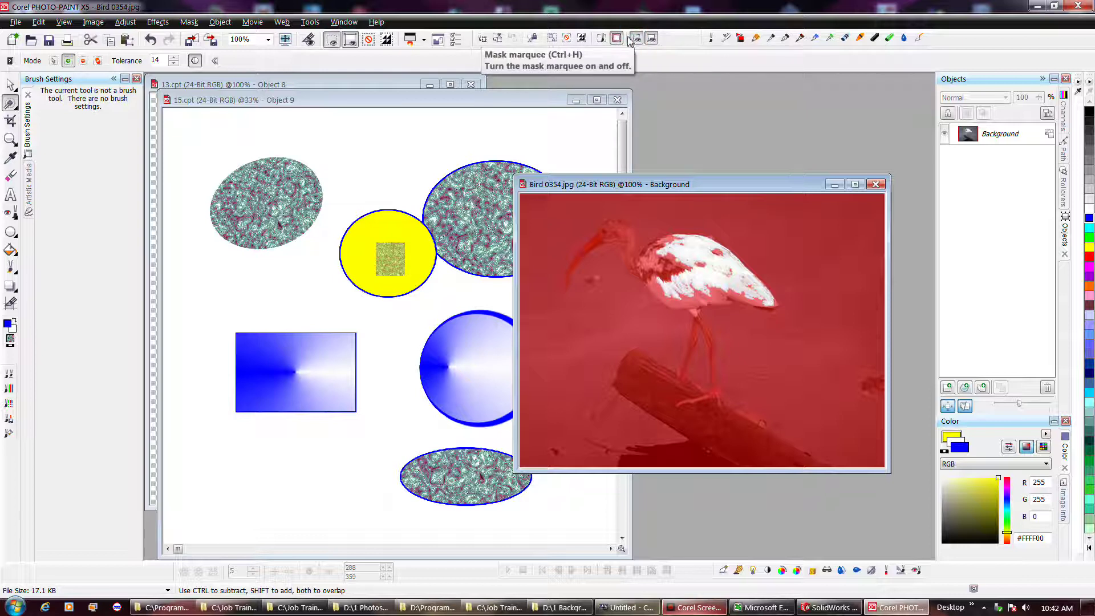
{"action": "left_click", "coordinate": [617, 39]}
{"action": "left_click", "coordinate": [636, 39]}
{"action": "left_click", "coordinate": [636, 39]}
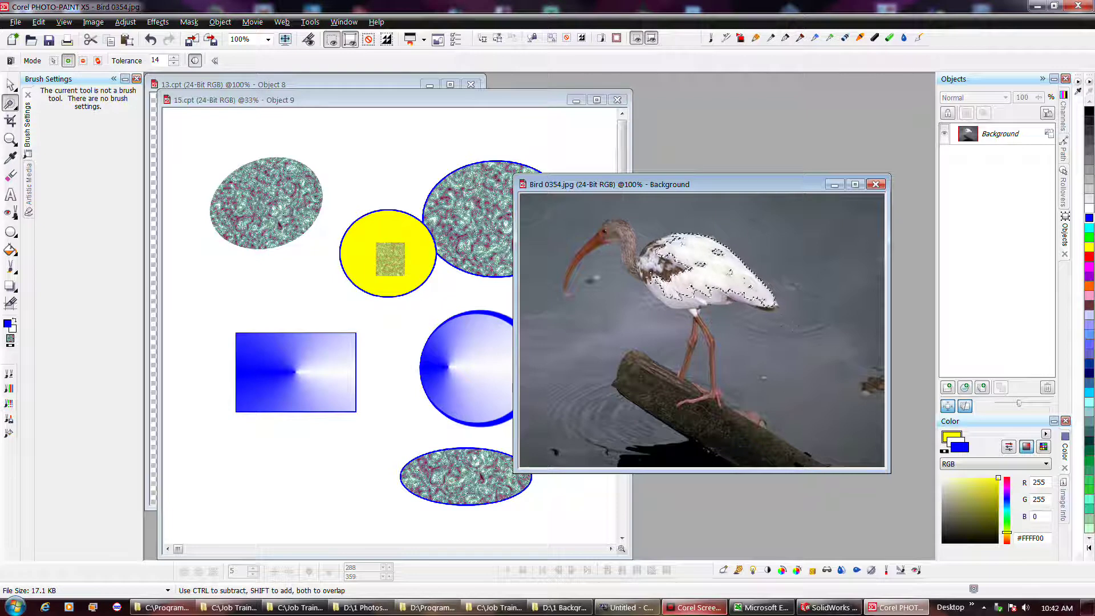
- Add the remaining unmasked feather areas on the bird's body to the mask with the Magic Wand at tolerance 14
{"action": "left_click", "coordinate": [673, 272]}
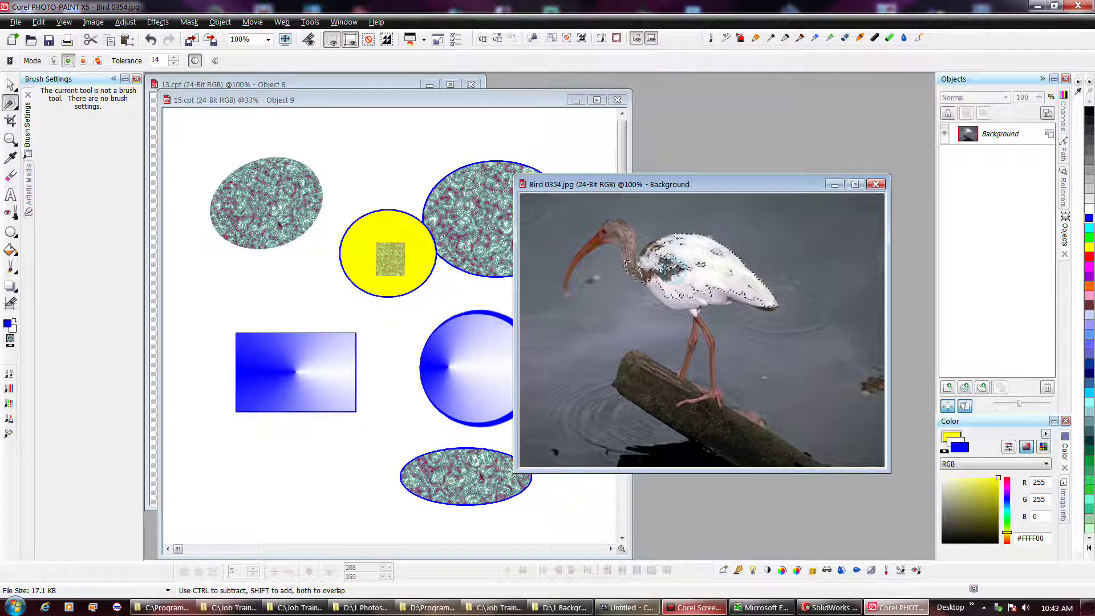
{"action": "left_click", "coordinate": [647, 268]}
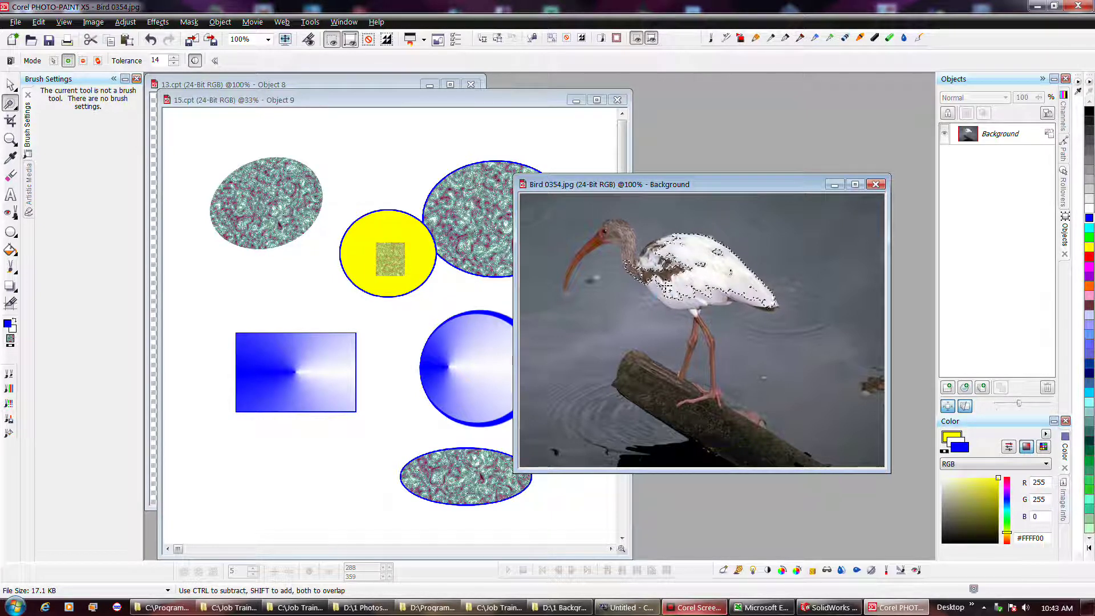
{"action": "left_click", "coordinate": [664, 295]}
{"action": "left_click", "coordinate": [734, 284]}
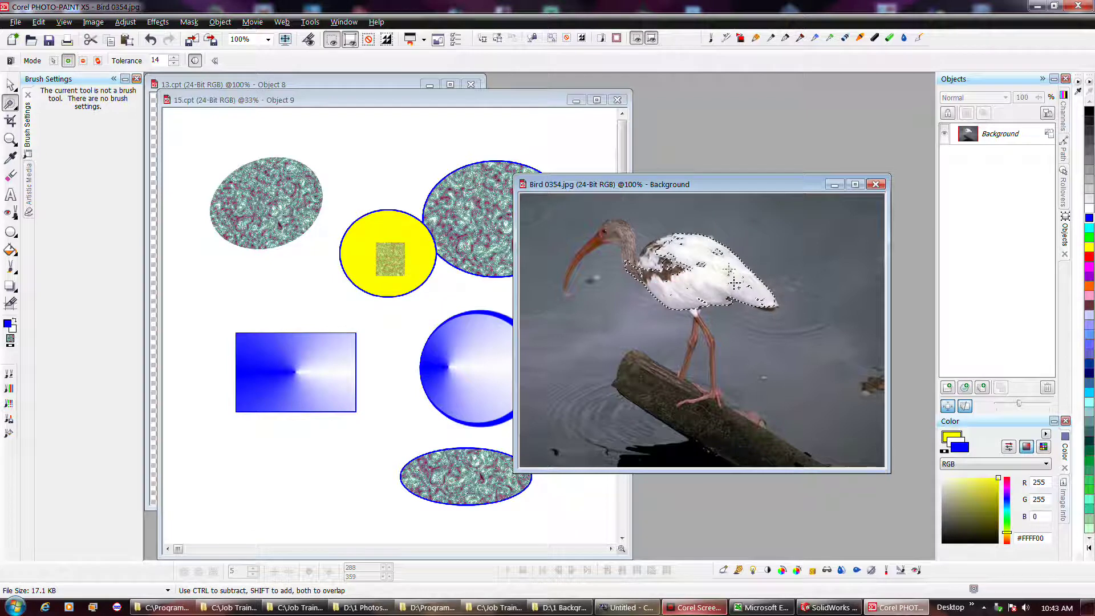
{"action": "left_click", "coordinate": [728, 268]}
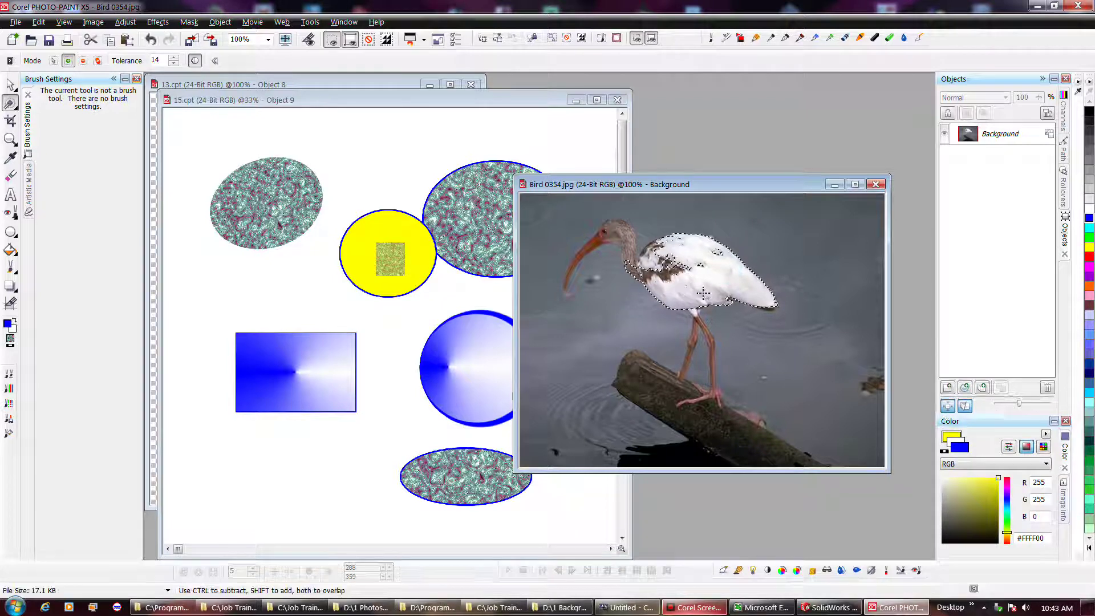
{"action": "left_click", "coordinate": [627, 248]}
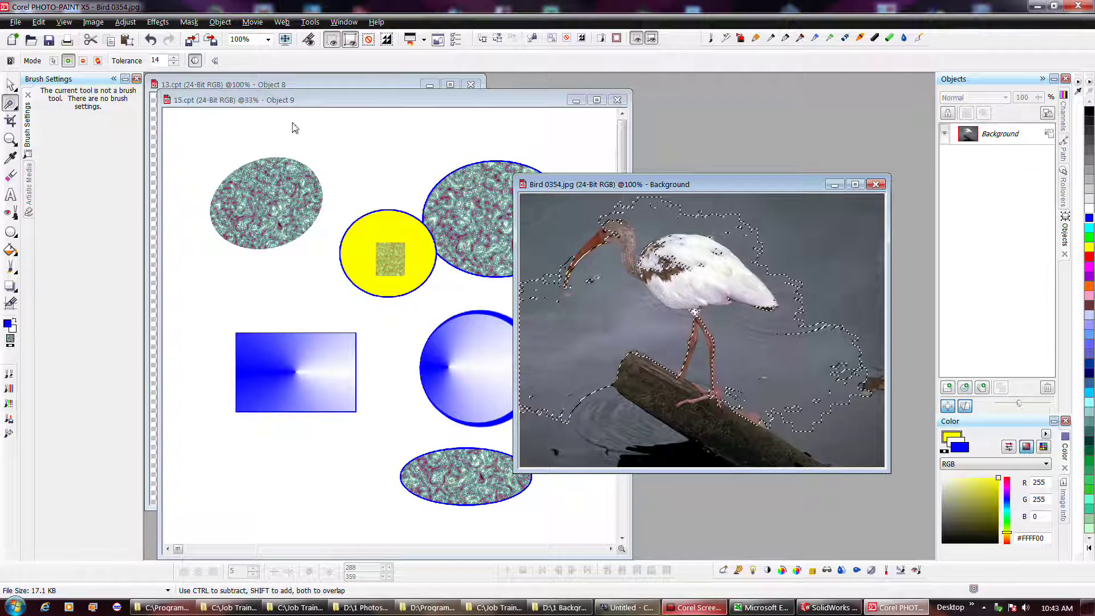
{"action": "left_click", "coordinate": [150, 40]}
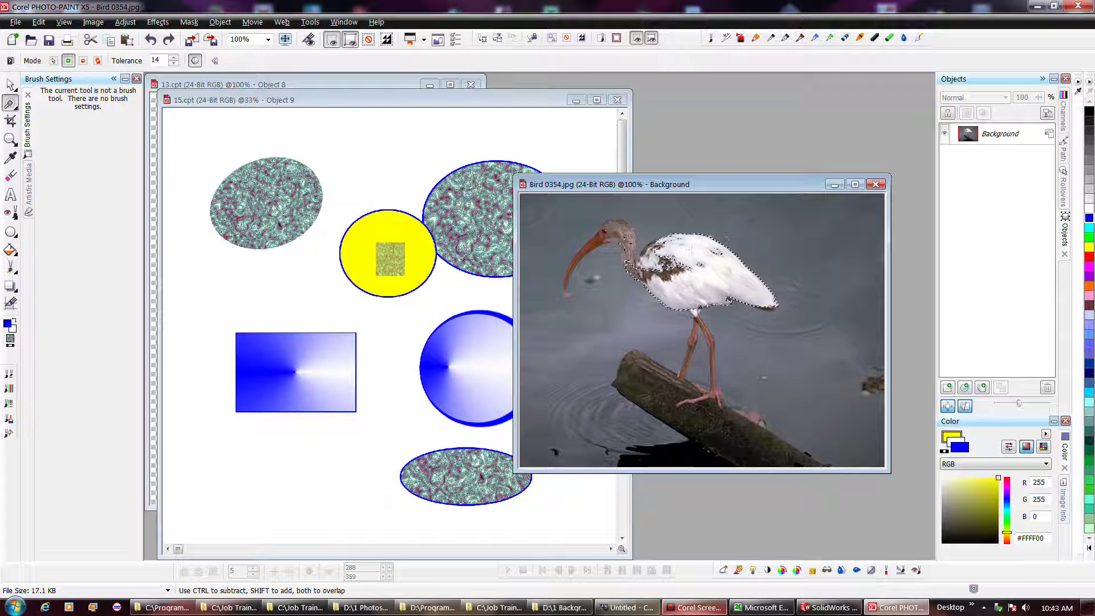
- Lower the Magic Wand tolerance to 6 and add the bird's neck and the back of its head to the mask
{"action": "left_click_drag", "start_coordinate": [176, 61], "coordinate": [182, 67]}
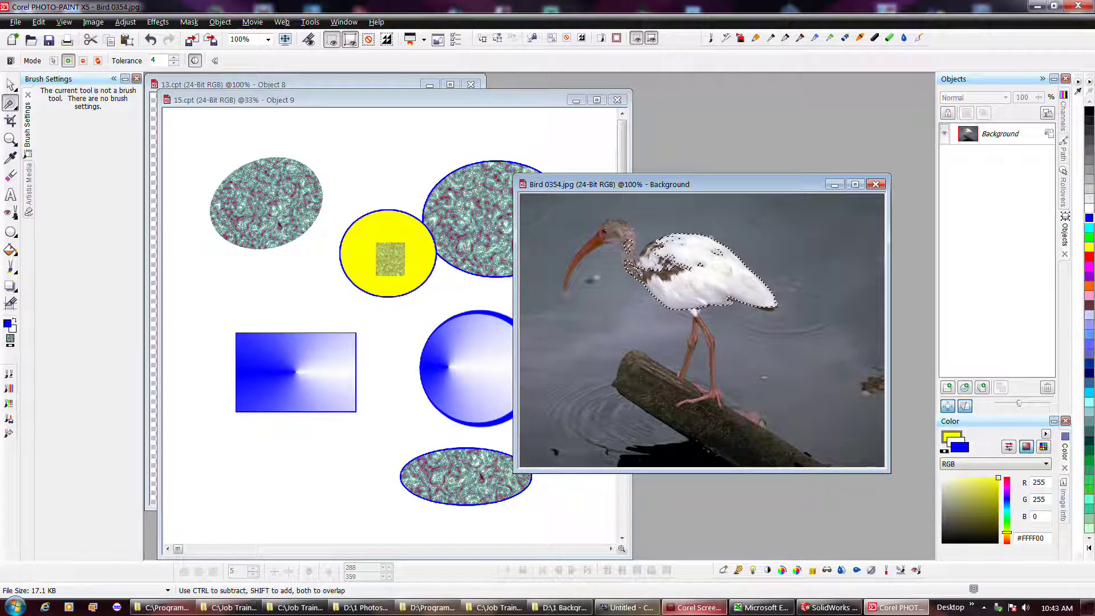
{"action": "left_click", "coordinate": [173, 59]}
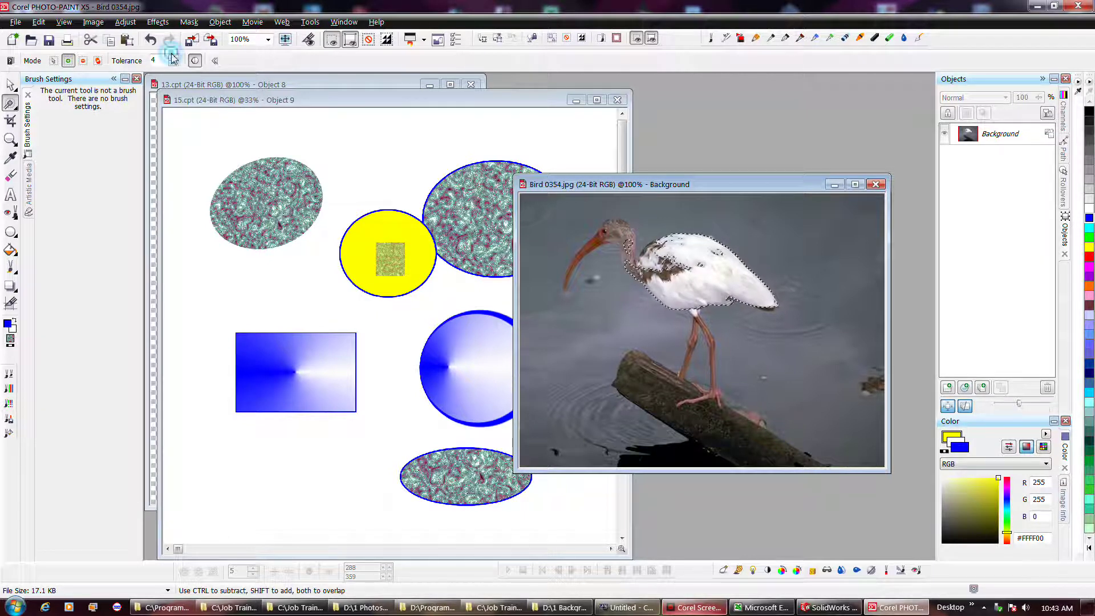
{"action": "left_click", "coordinate": [173, 57]}
{"action": "left_click", "coordinate": [173, 57]}
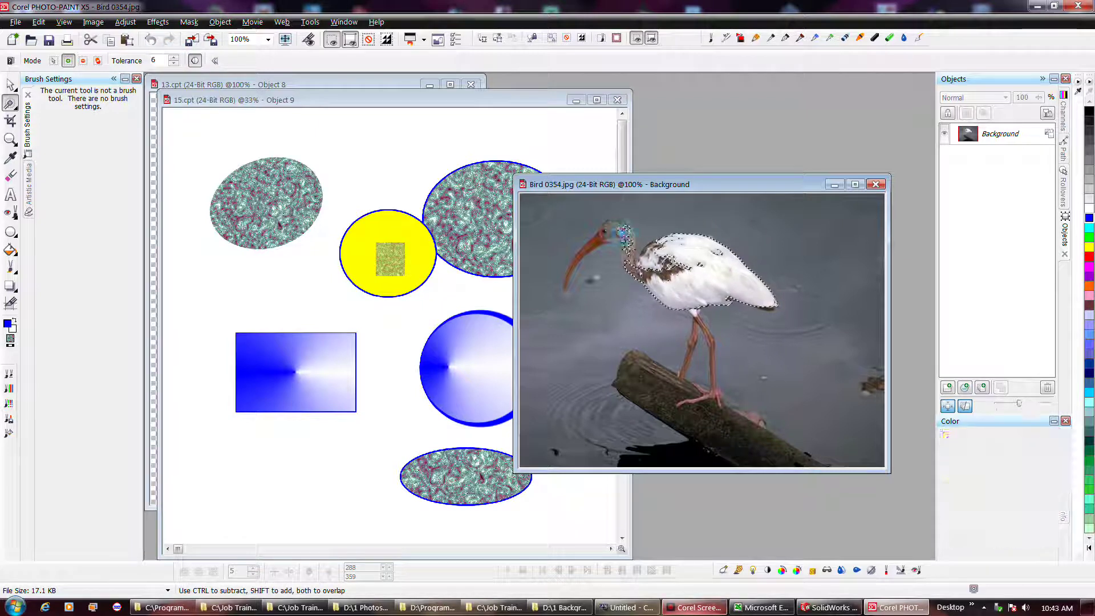
{"action": "scroll", "coordinate": [627, 256], "scroll_direction": "up", "scroll_amount": 1}
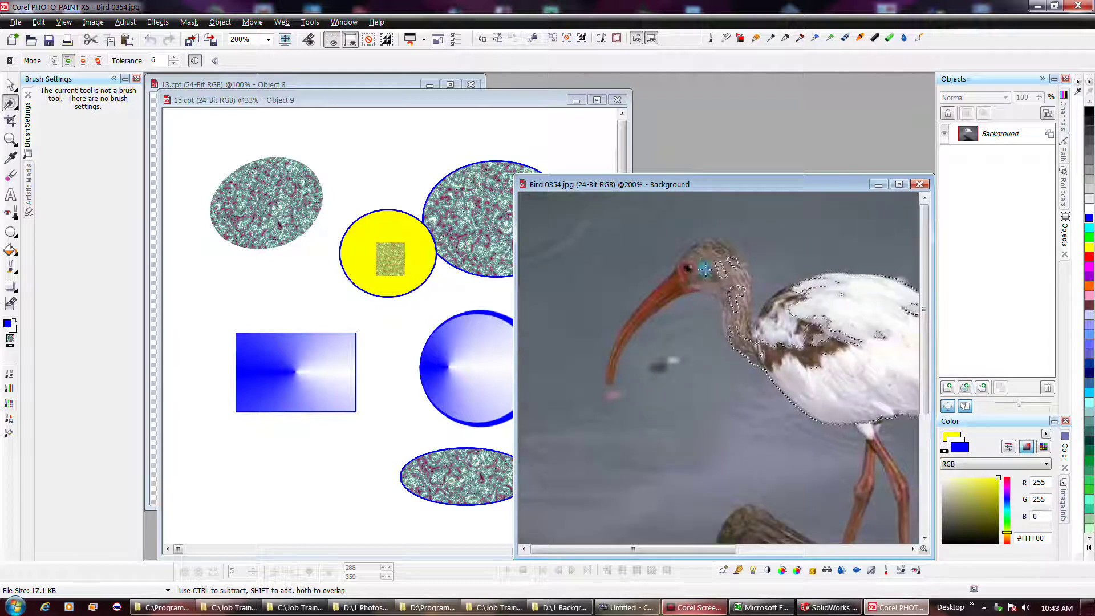
{"action": "left_click", "coordinate": [729, 286]}
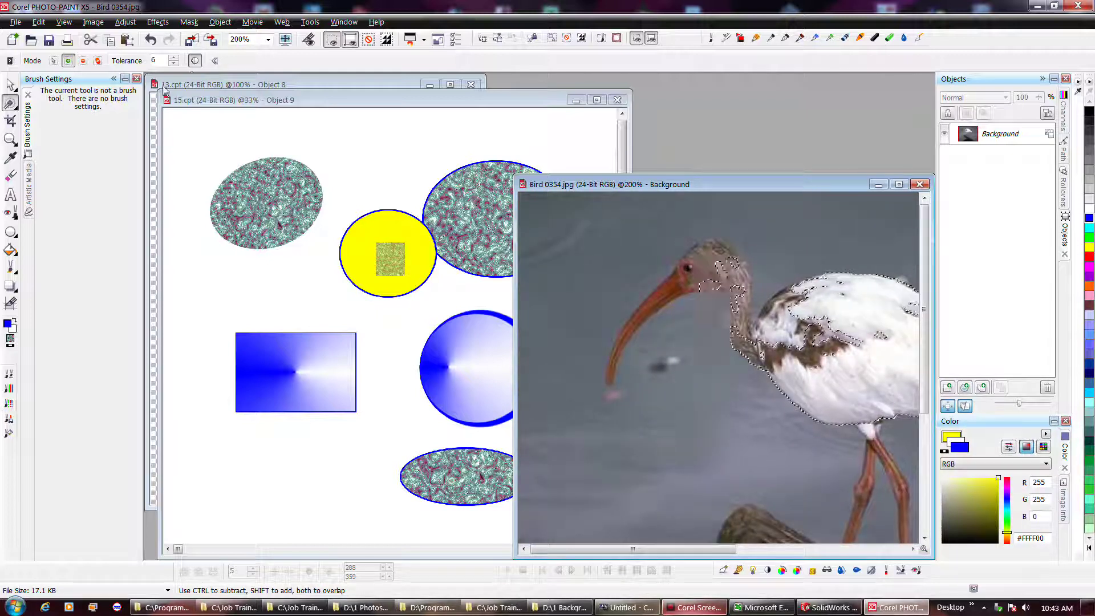
- Paint the bird's head and the area around its eye into the mask with the Brush Mask at size 20
{"action": "left_click", "coordinate": [16, 109]}
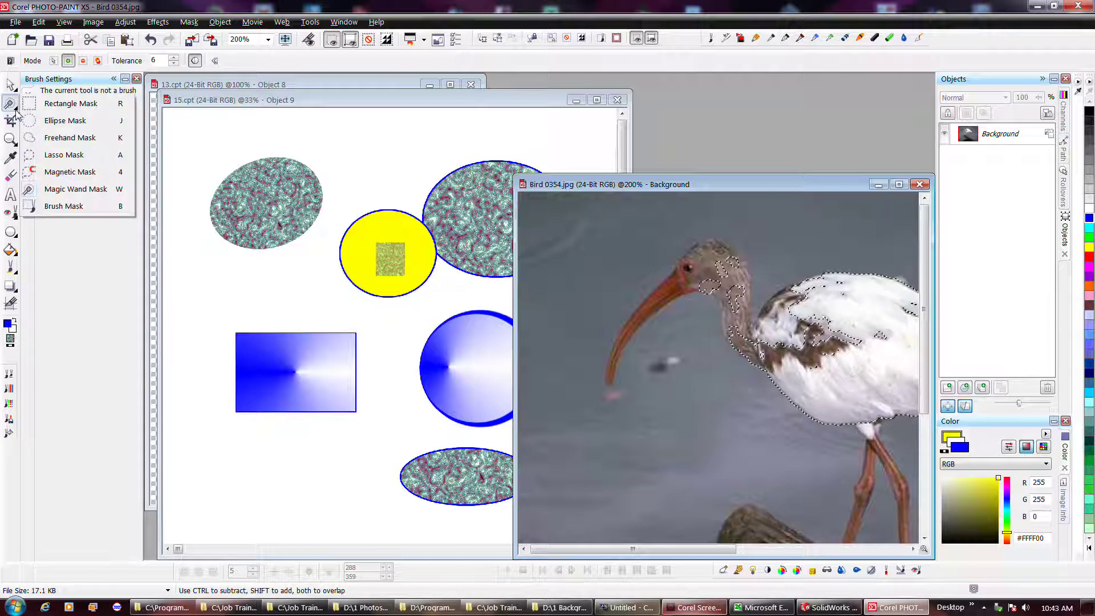
{"action": "left_click", "coordinate": [68, 191]}
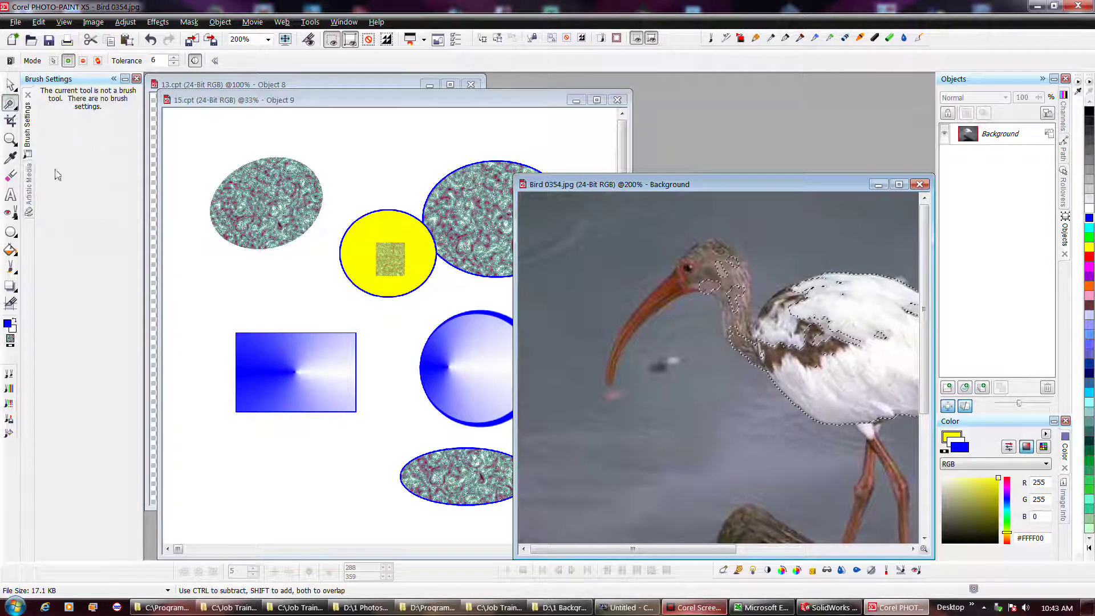
{"action": "left_click", "coordinate": [10, 103]}
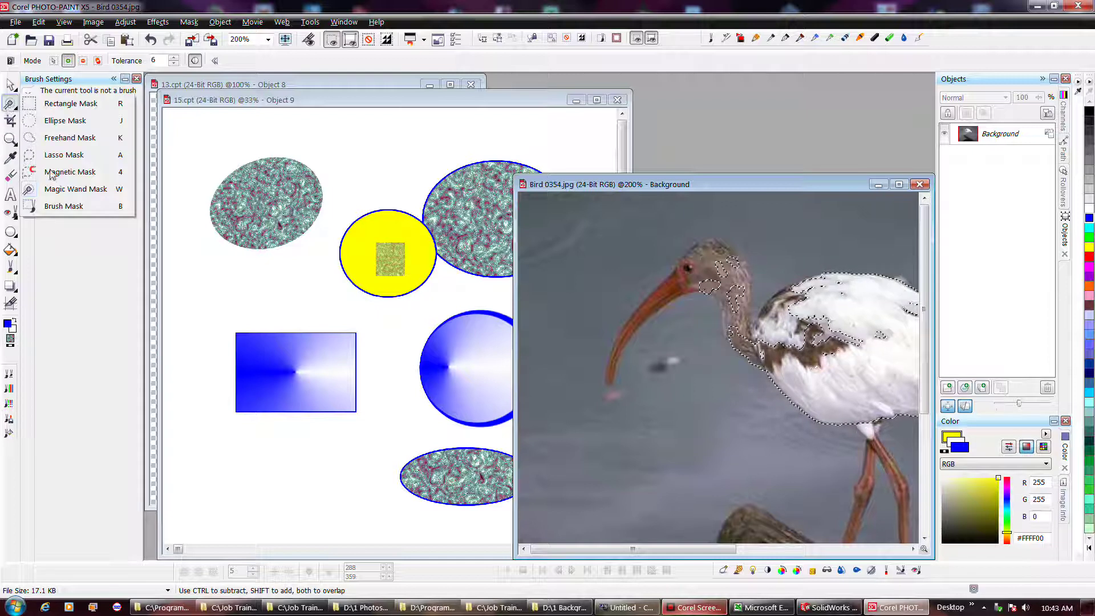
{"action": "left_click", "coordinate": [69, 204]}
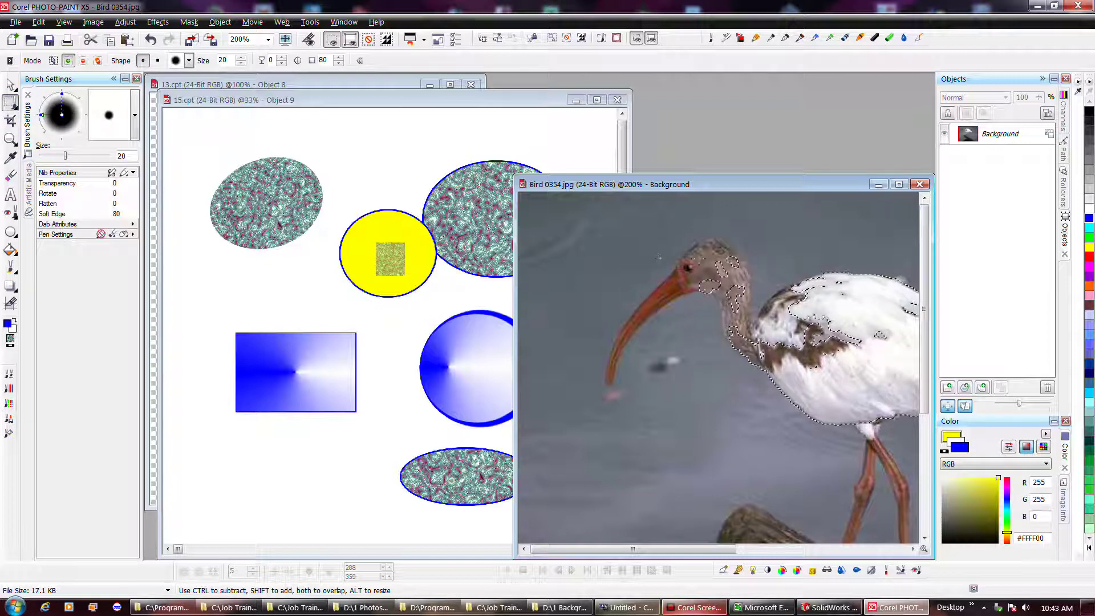
{"action": "left_click", "coordinate": [701, 258]}
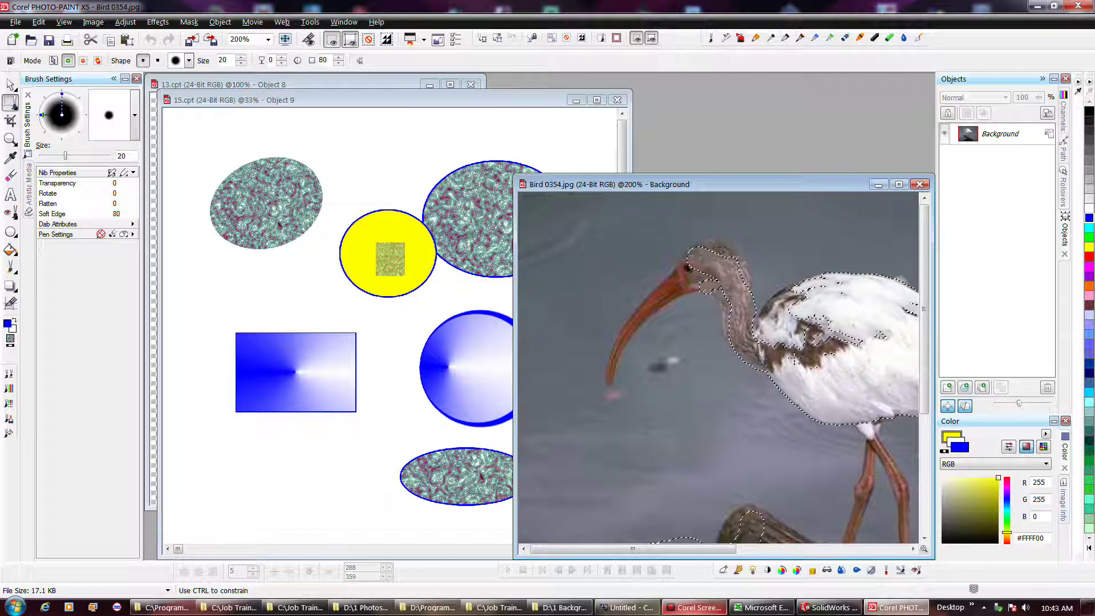
{"action": "left_click", "coordinate": [687, 267]}
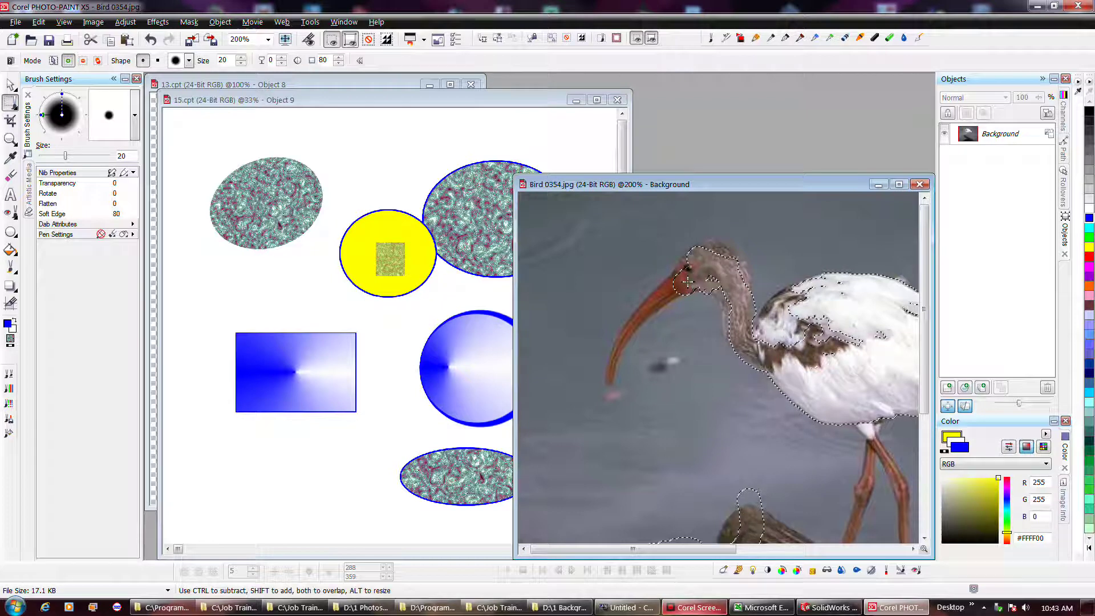
{"action": "left_click", "coordinate": [671, 282]}
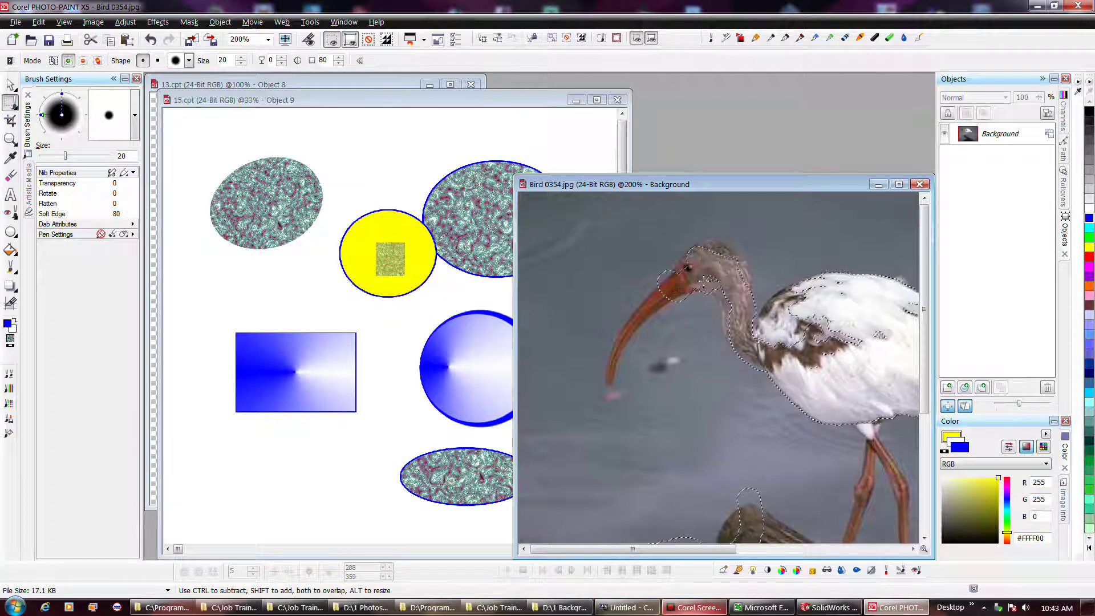
{"action": "key", "text": "ctrl+z"}
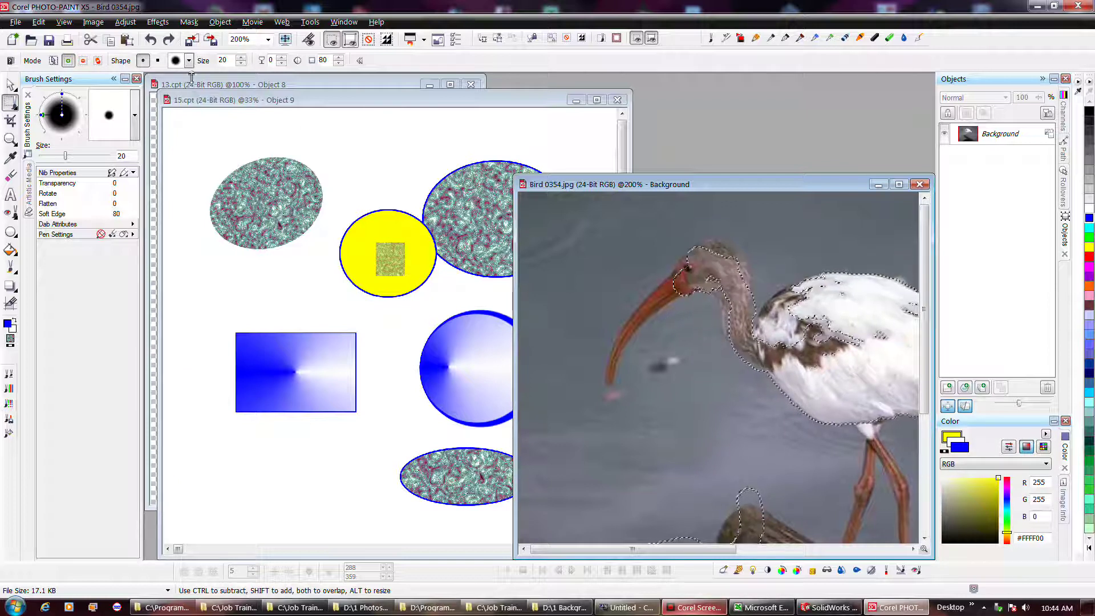
- Try to paint the base of the beak into the mask with the Brush Mask at size 15
{"action": "left_click", "coordinate": [242, 63]}
{"action": "left_click", "coordinate": [242, 63]}
{"action": "left_click", "coordinate": [241, 63]}
{"action": "left_click", "coordinate": [242, 62]}
{"action": "left_click", "coordinate": [242, 62]}
{"action": "left_click_drag", "start_coordinate": [682, 277], "coordinate": [674, 282]}
{"action": "key", "text": "ctrl+z"}
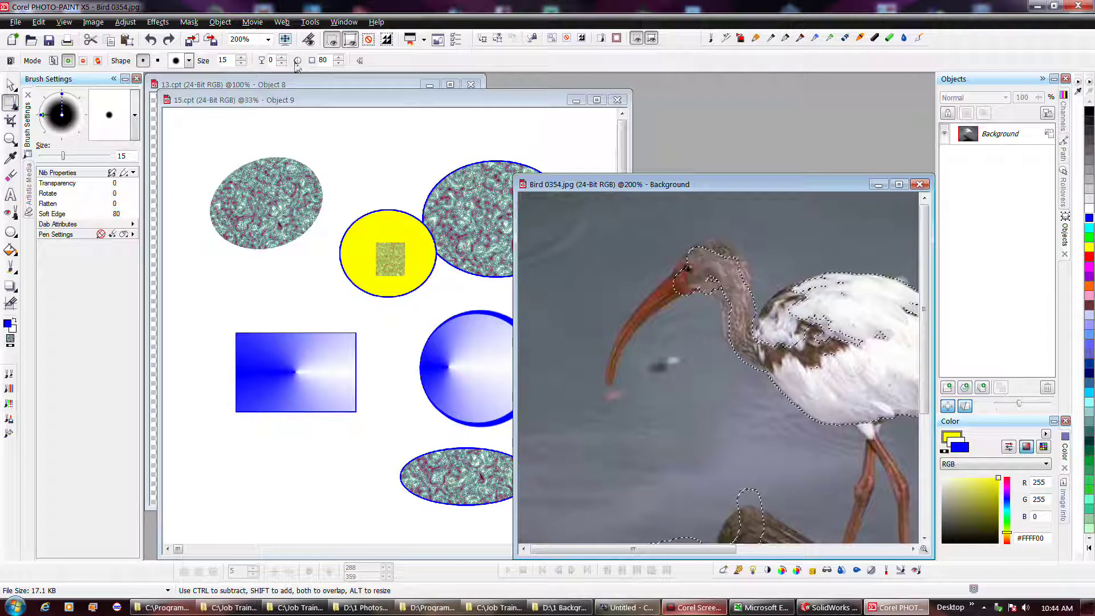
- Reduce the Brush Mask size to 11 and paint the upper part of the beak into the mask
{"action": "left_click_drag", "start_coordinate": [242, 61], "coordinate": [244, 63]}
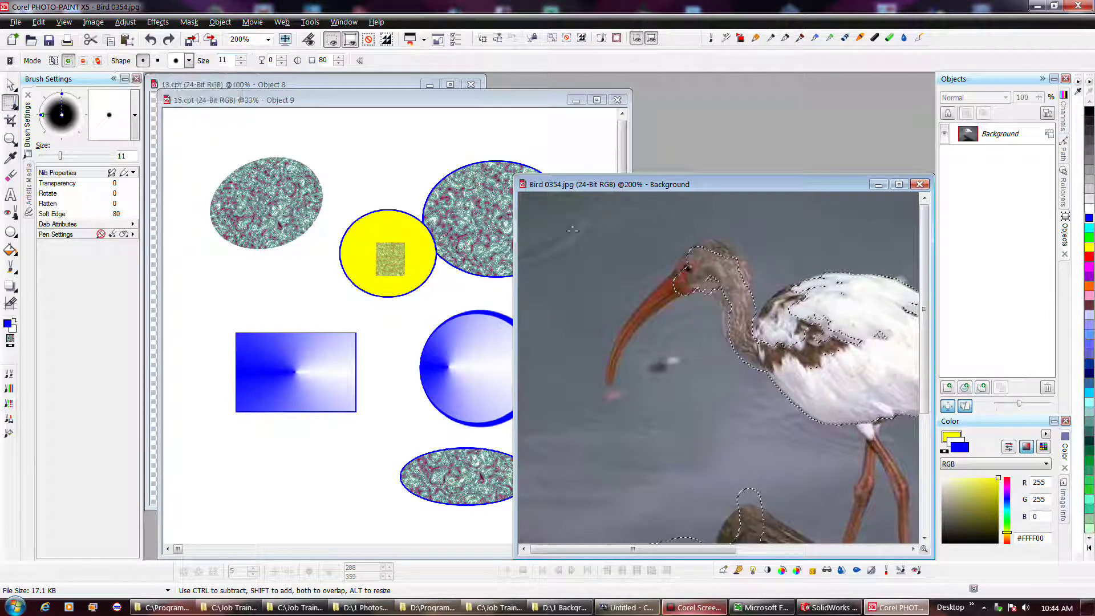
{"action": "left_click_drag", "start_coordinate": [664, 291], "coordinate": [643, 315]}
{"action": "left_click_drag", "start_coordinate": [739, 310], "coordinate": [733, 334]}
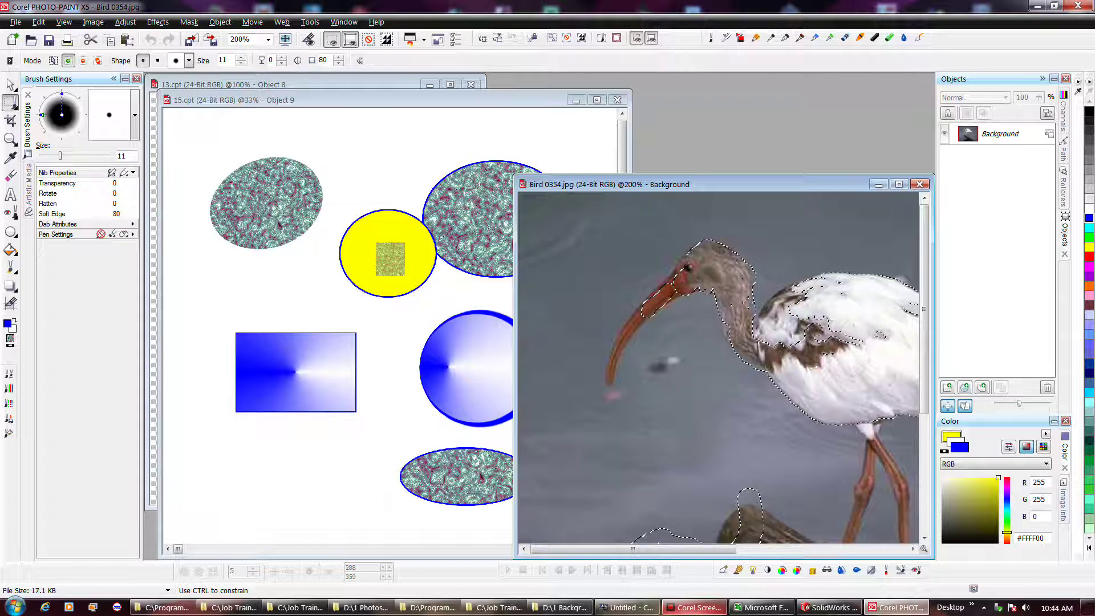
{"action": "left_click", "coordinate": [753, 327]}
{"action": "key", "text": "ctrl+z"}
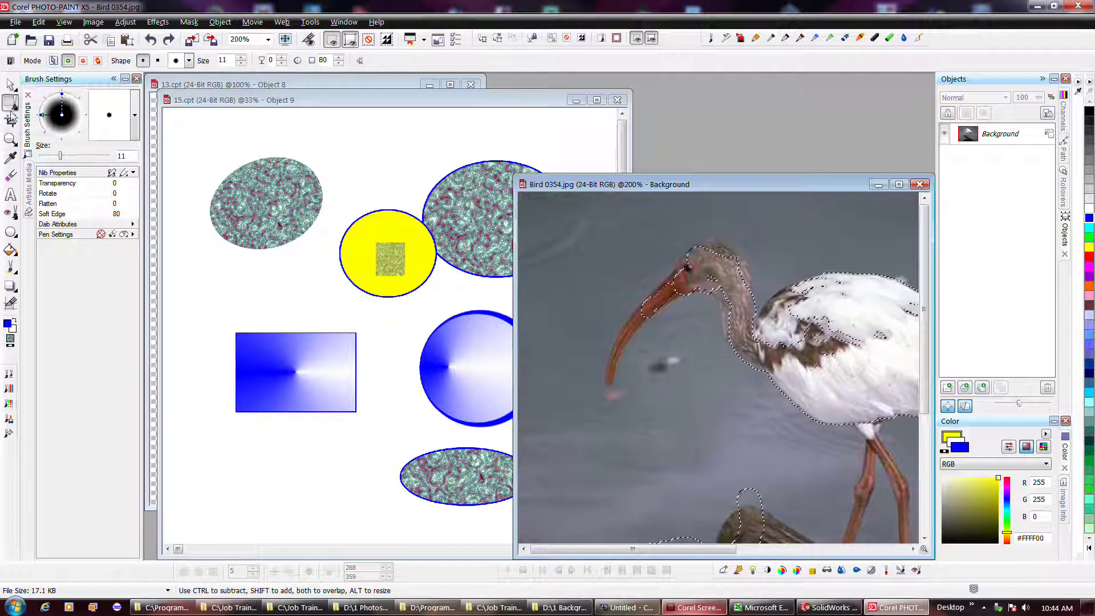
- Outline the dark feathers on the wing with the Magnetic Mask, and undo the last Magic Wand addition
{"action": "left_click", "coordinate": [13, 112]}
{"action": "left_click", "coordinate": [12, 112]}
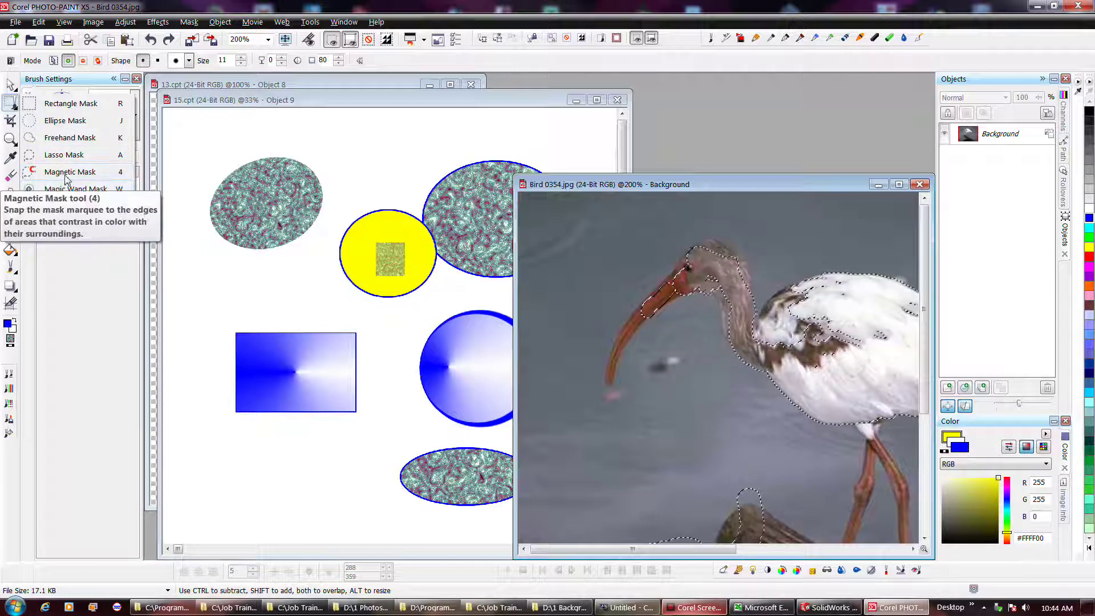
{"action": "left_click", "coordinate": [66, 174]}
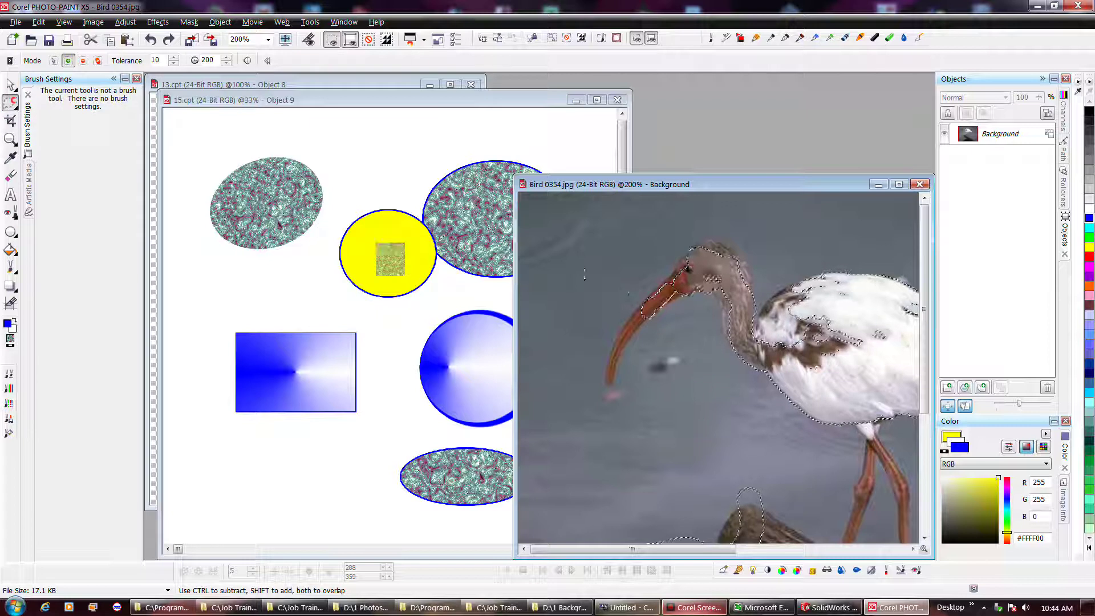
{"action": "left_click", "coordinate": [813, 325]}
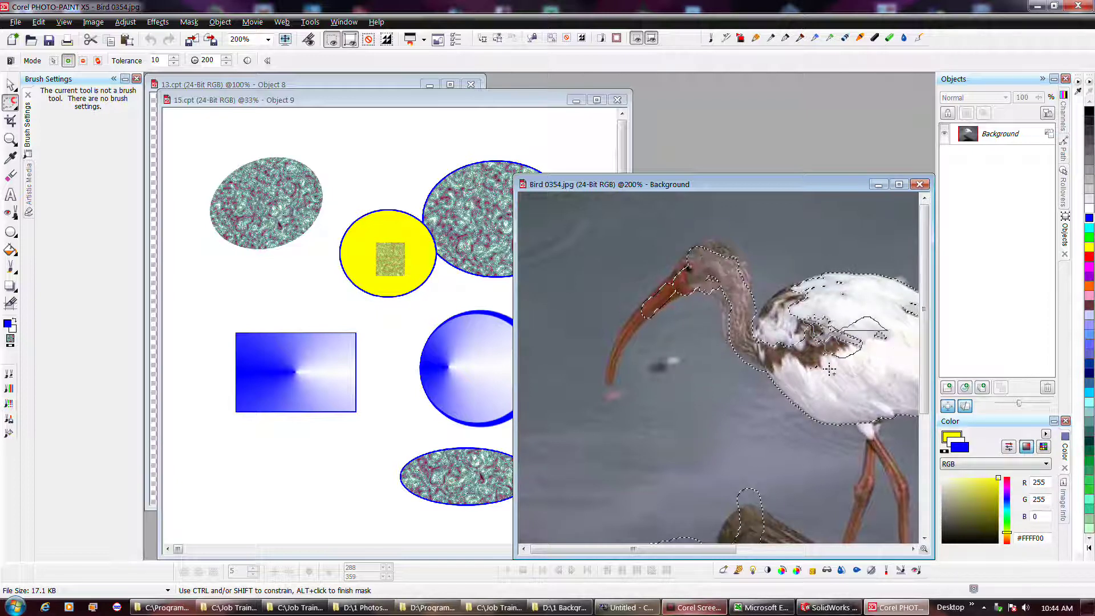
{"action": "double_click", "coordinate": [798, 368]}
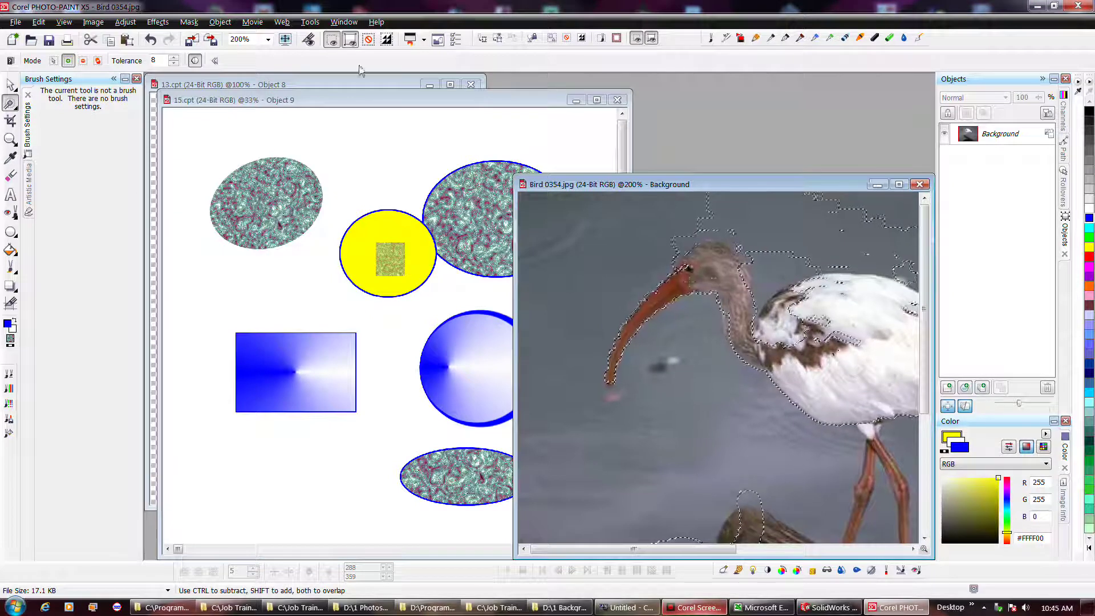
{"action": "left_click", "coordinate": [151, 39]}
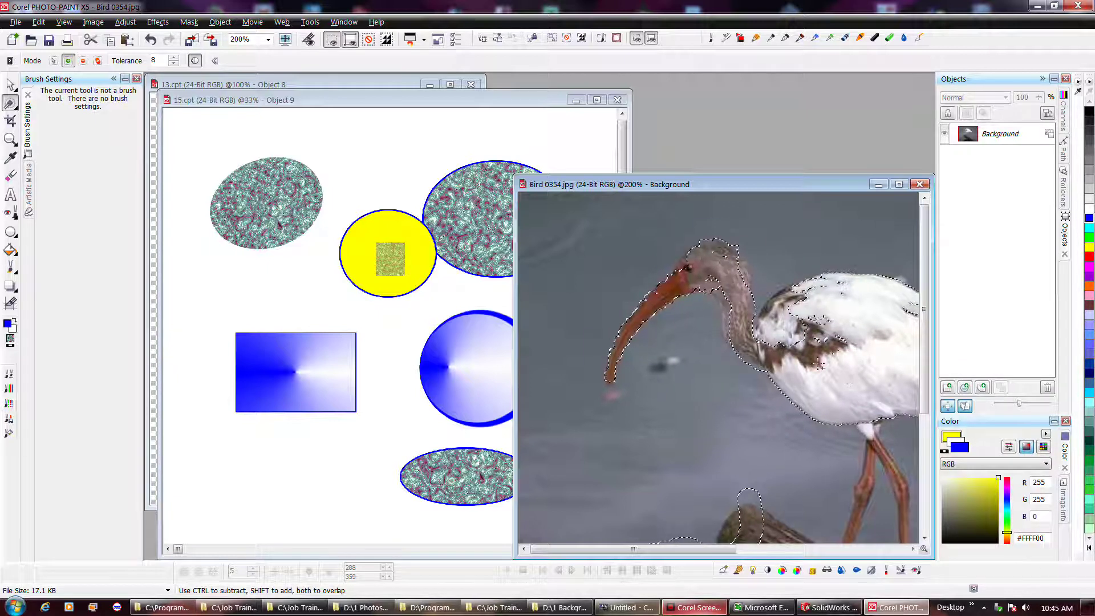
{"action": "scroll", "coordinate": [553, 252], "scroll_direction": "down", "scroll_amount": 1}
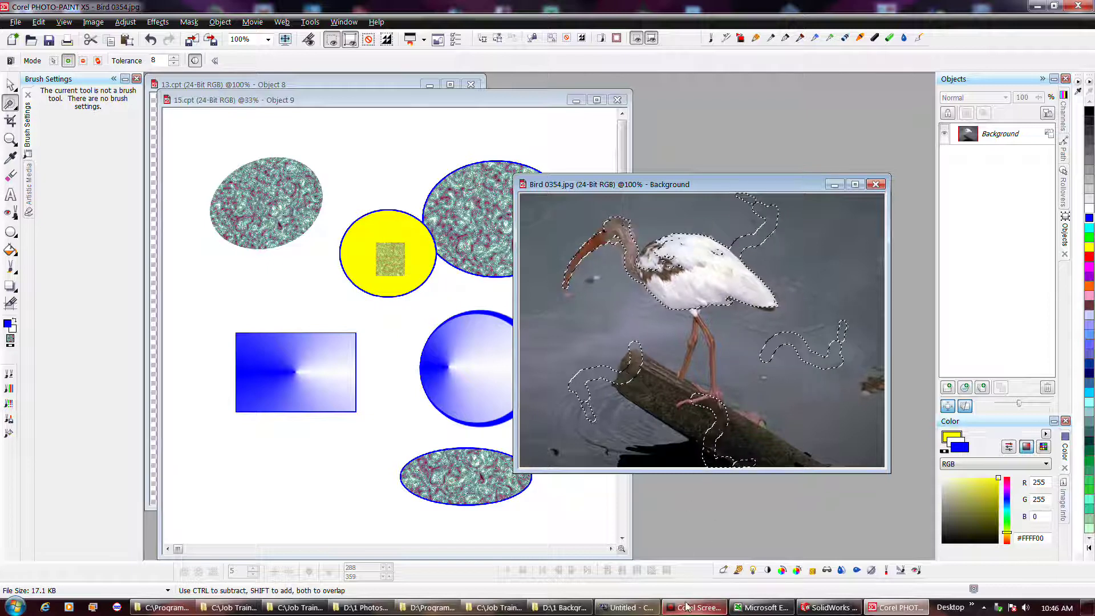
- Create a new object from a copy of the masked bird and move it to the right of the original bird
{"action": "key", "text": "ctrl+Up"}
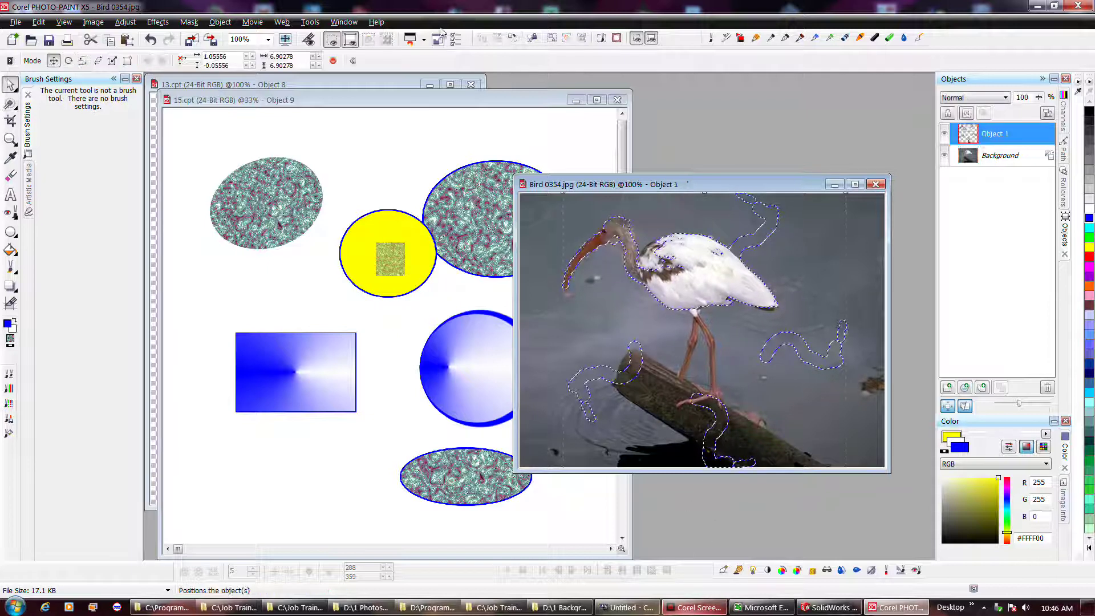
{"action": "left_click", "coordinate": [220, 22]}
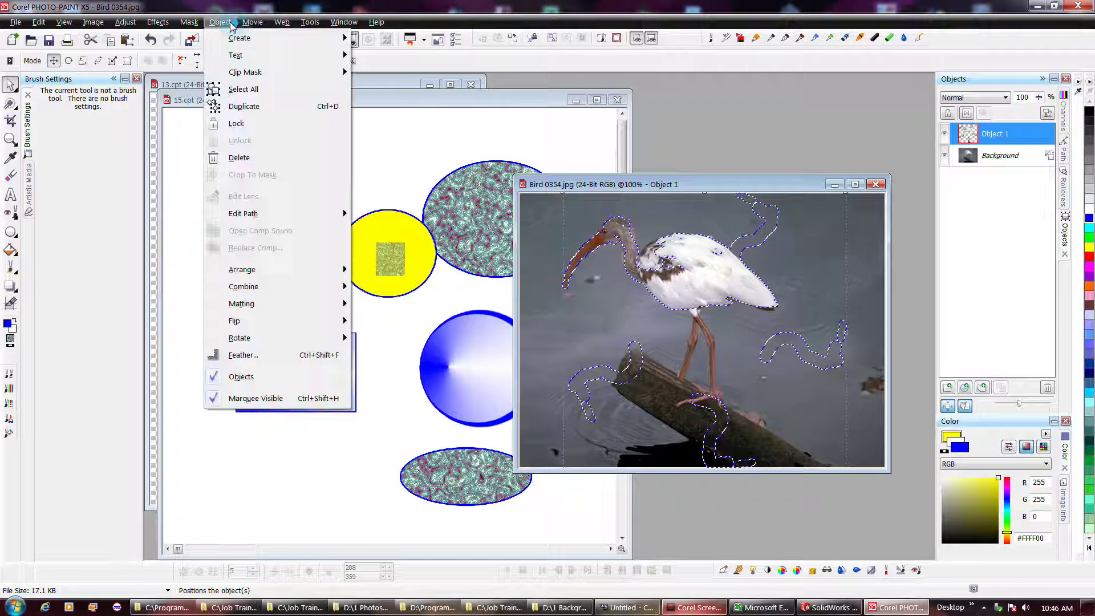
{"action": "mouse_move", "coordinate": [239, 38]}
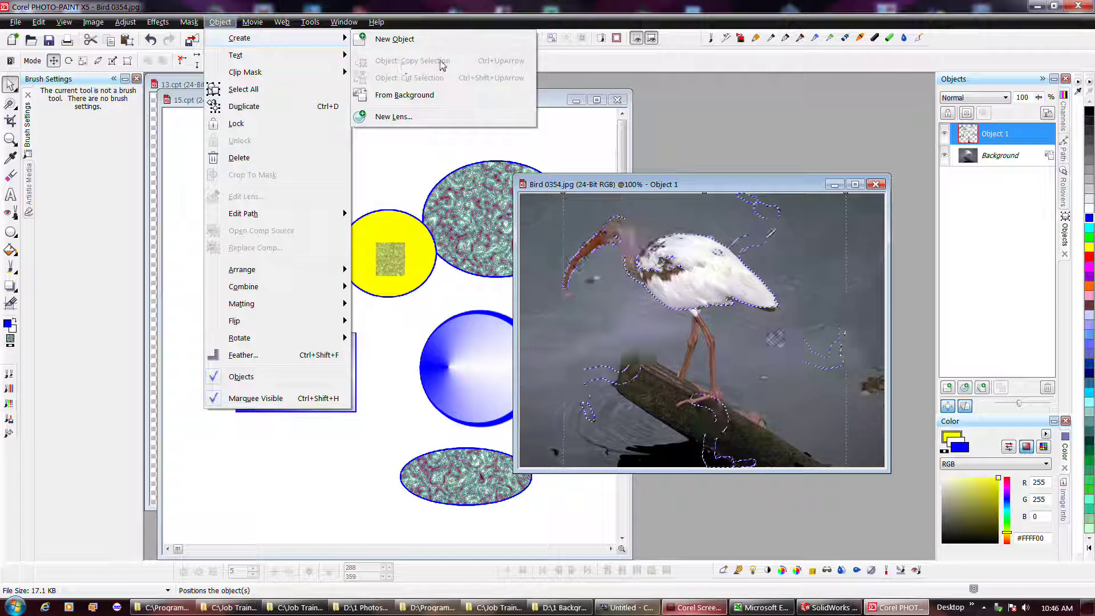
{"action": "left_click", "coordinate": [982, 201]}
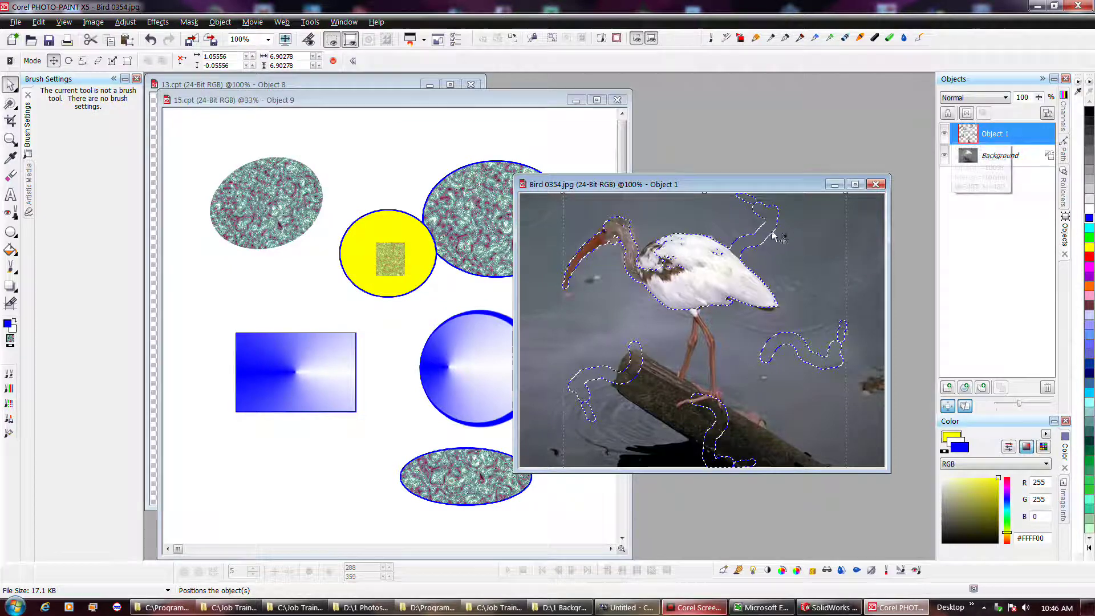
{"action": "left_click_drag", "start_coordinate": [706, 260], "coordinate": [780, 253]}
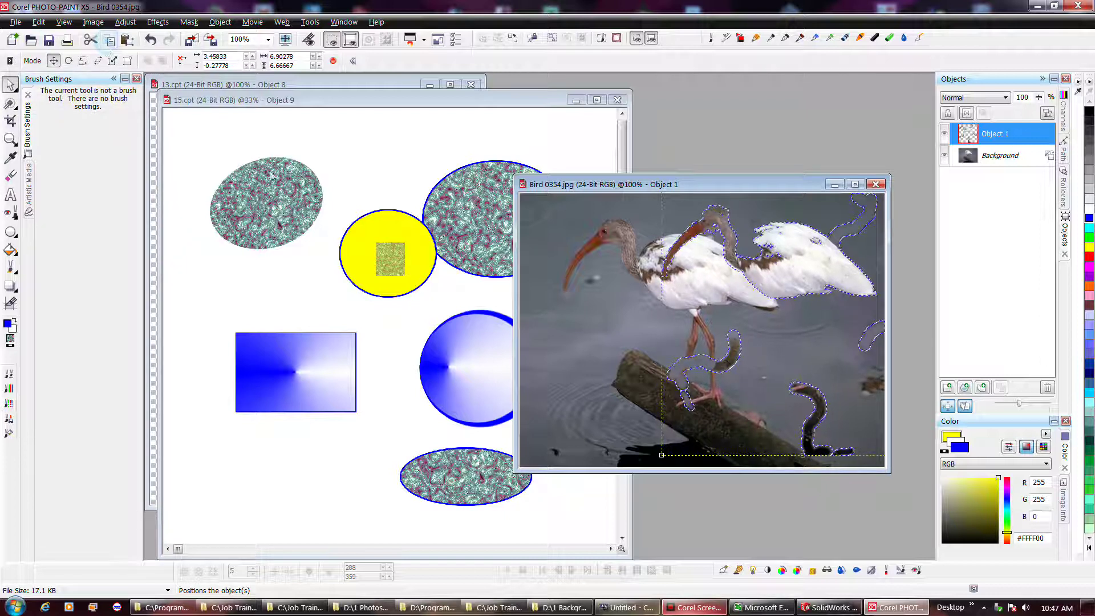
- Paste the copied bird object into 15.cpt between the tilted textured ellipse and the gradient rectangle, and save the file
{"action": "left_click", "coordinate": [273, 276]}
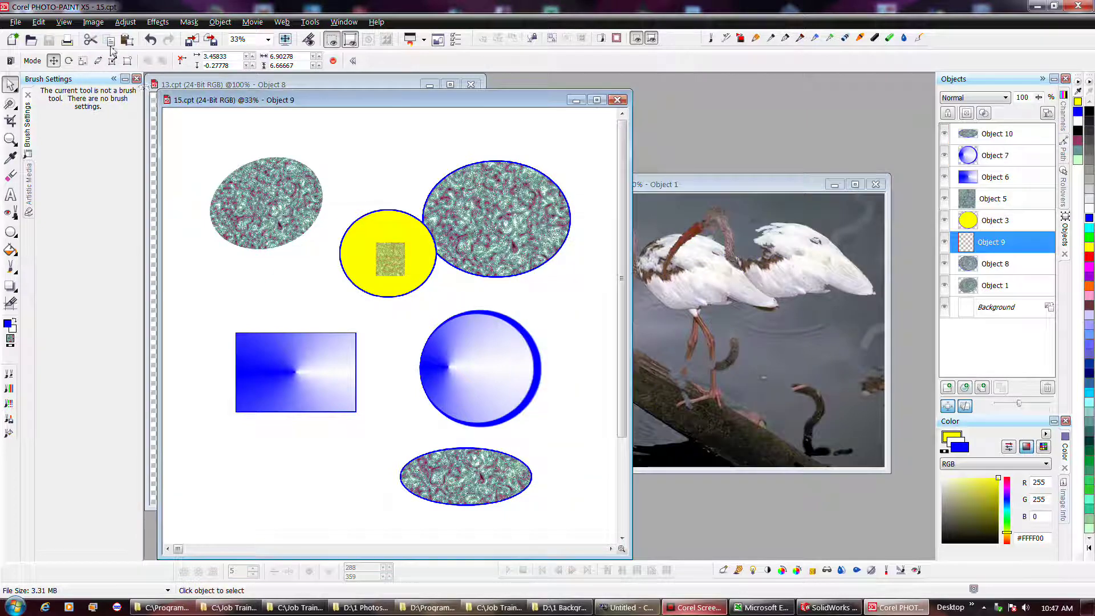
{"action": "left_click", "coordinate": [126, 40]}
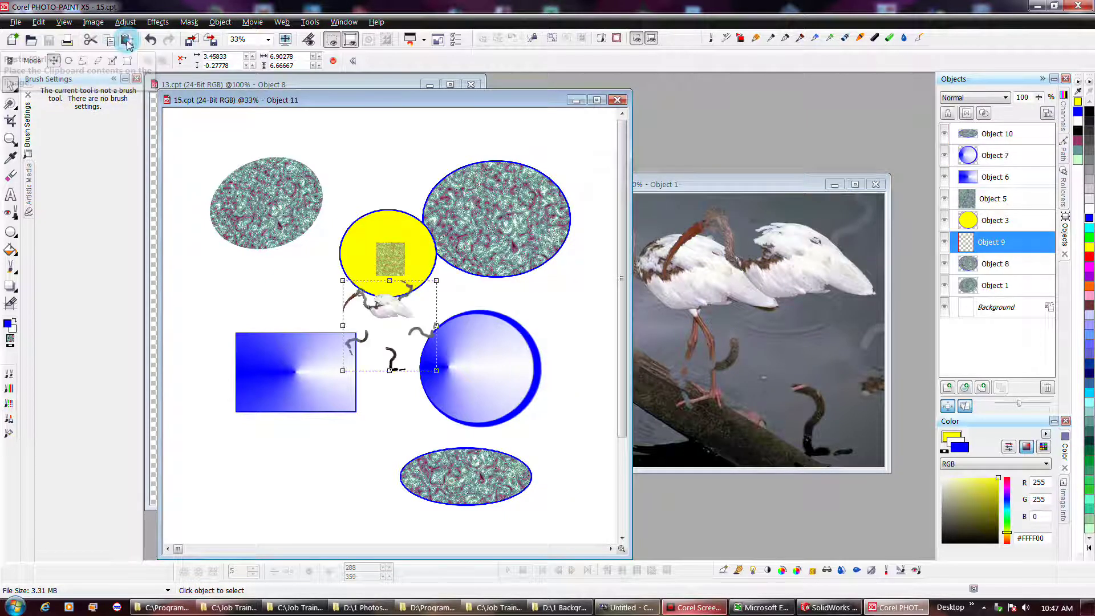
{"action": "left_click_drag", "start_coordinate": [376, 315], "coordinate": [288, 271]}
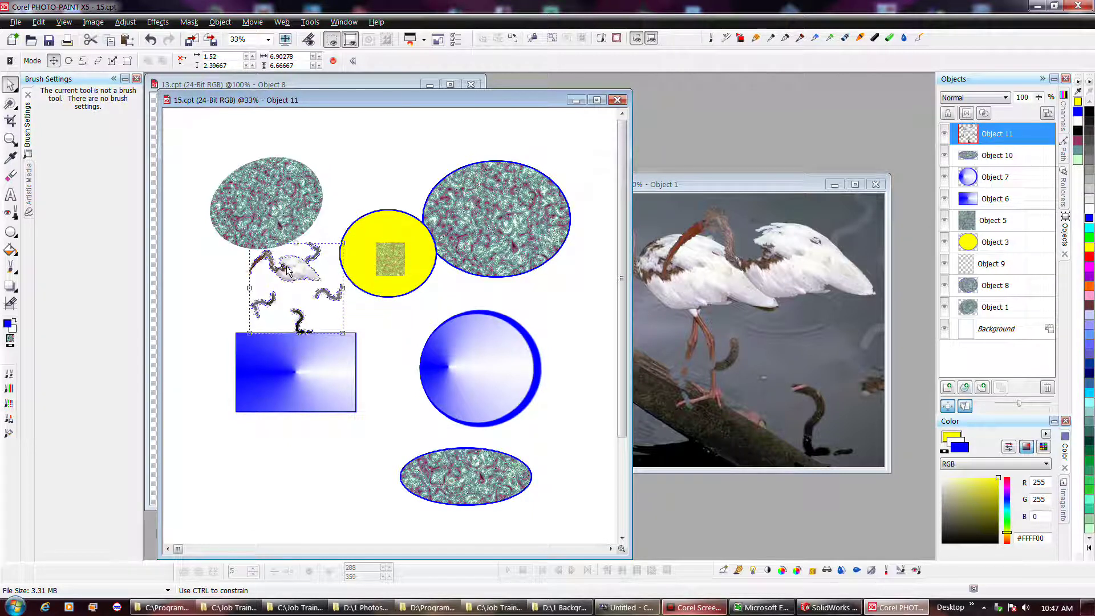
{"action": "left_click_drag", "start_coordinate": [288, 271], "coordinate": [279, 278]}
{"action": "left_click", "coordinate": [49, 40]}
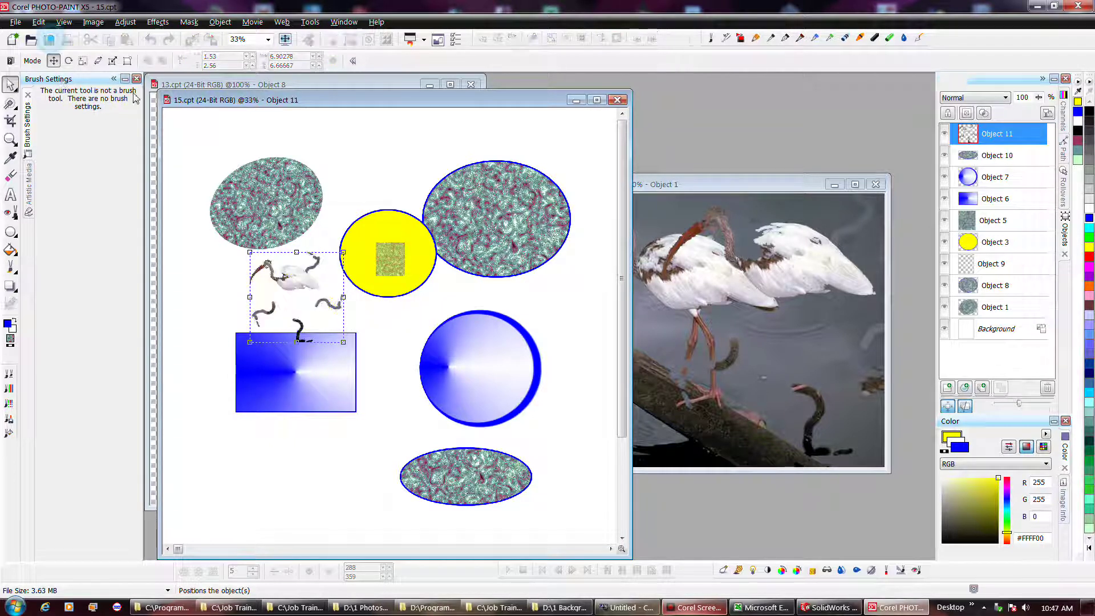